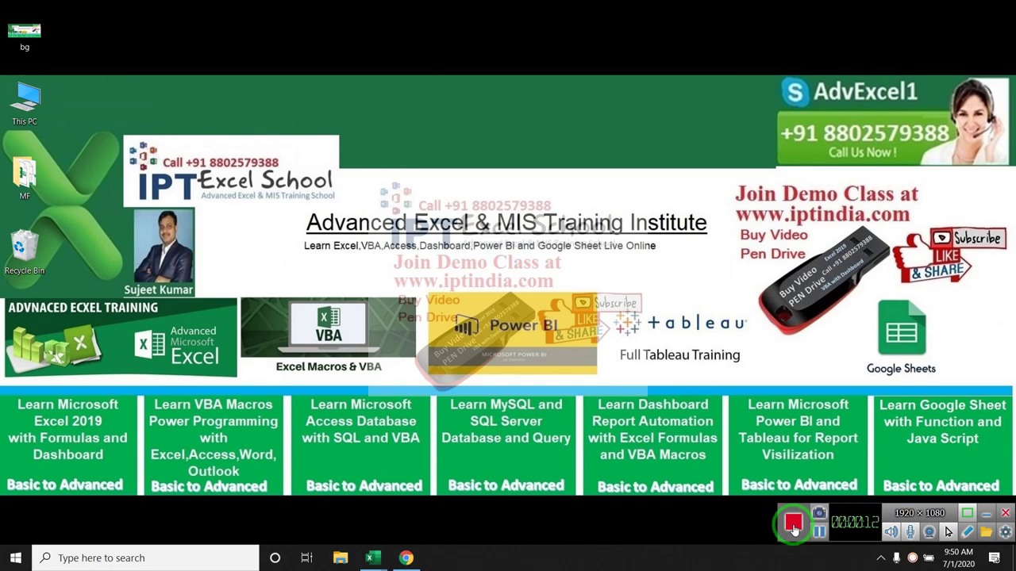
Restore the Chrome window with the YouTube Studio comments from the taskbar.
{"action": "left_click", "coordinate": [420, 561]}
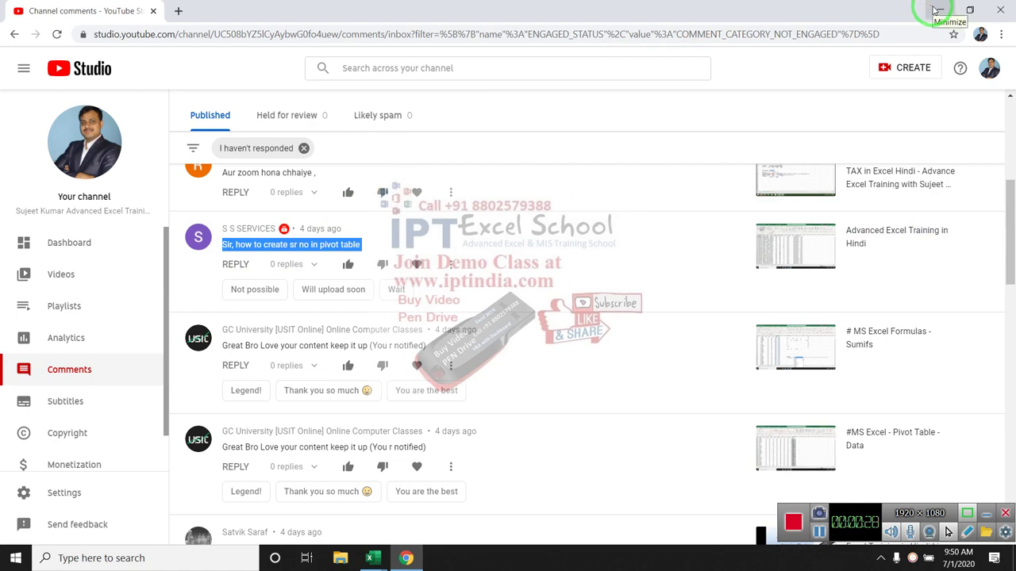
Toggle the YouTube Studio comments window between minimized and restored, ending minimized.
{"action": "left_click", "coordinate": [936, 10]}
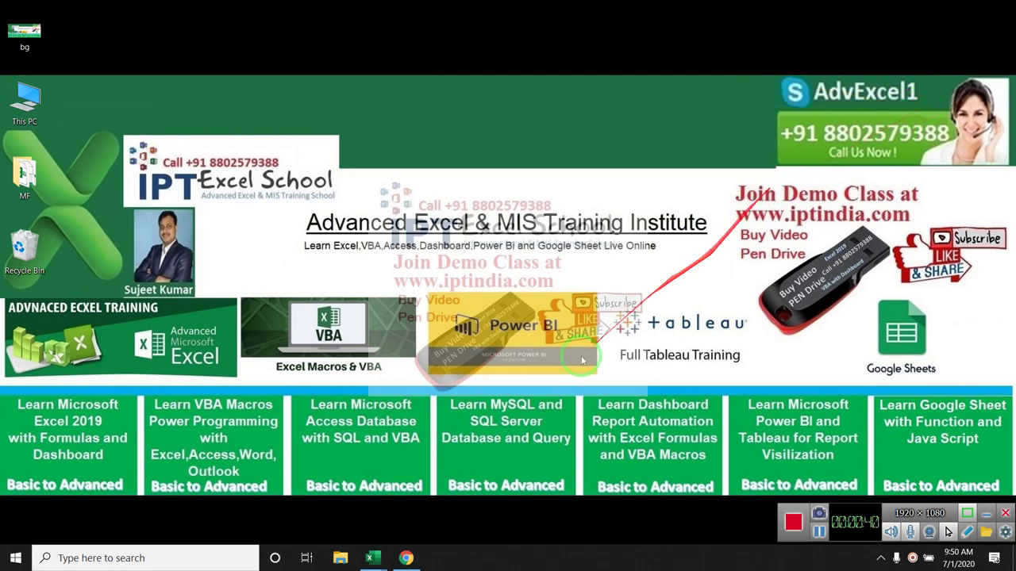
{"action": "left_click", "coordinate": [406, 558]}
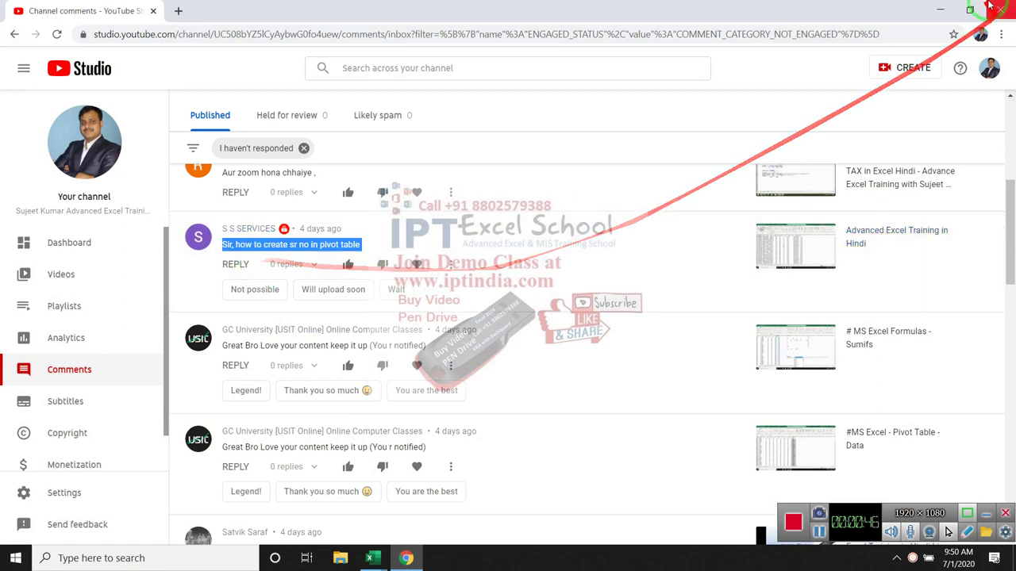
{"action": "left_click", "coordinate": [949, 10]}
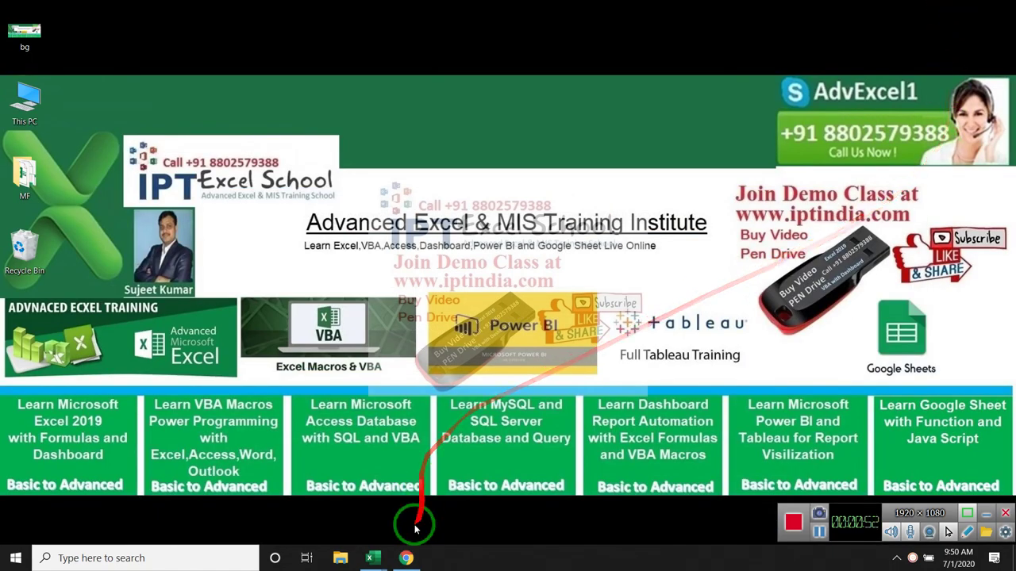
{"action": "left_click", "coordinate": [404, 555]}
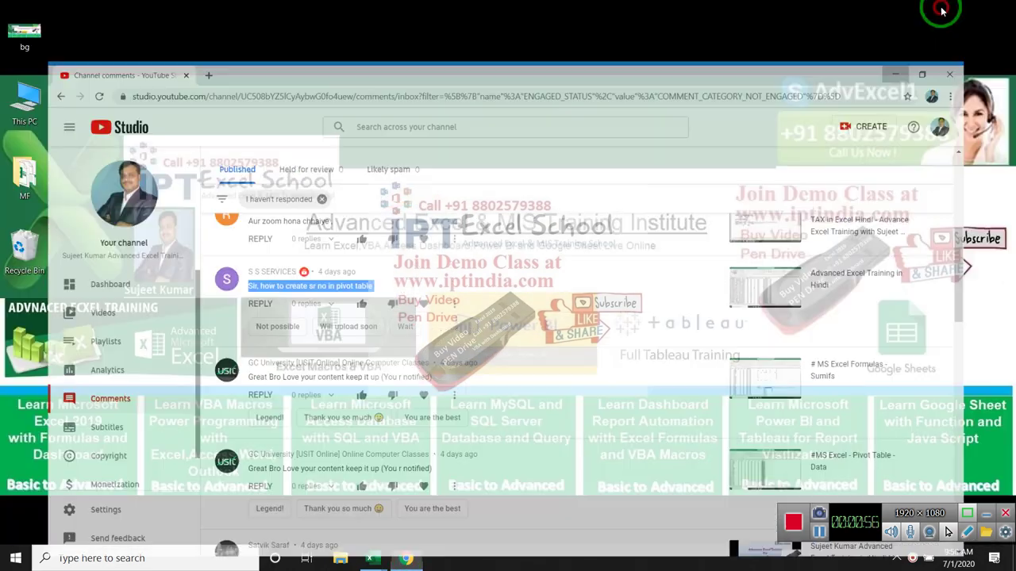
{"action": "left_click", "coordinate": [943, 11]}
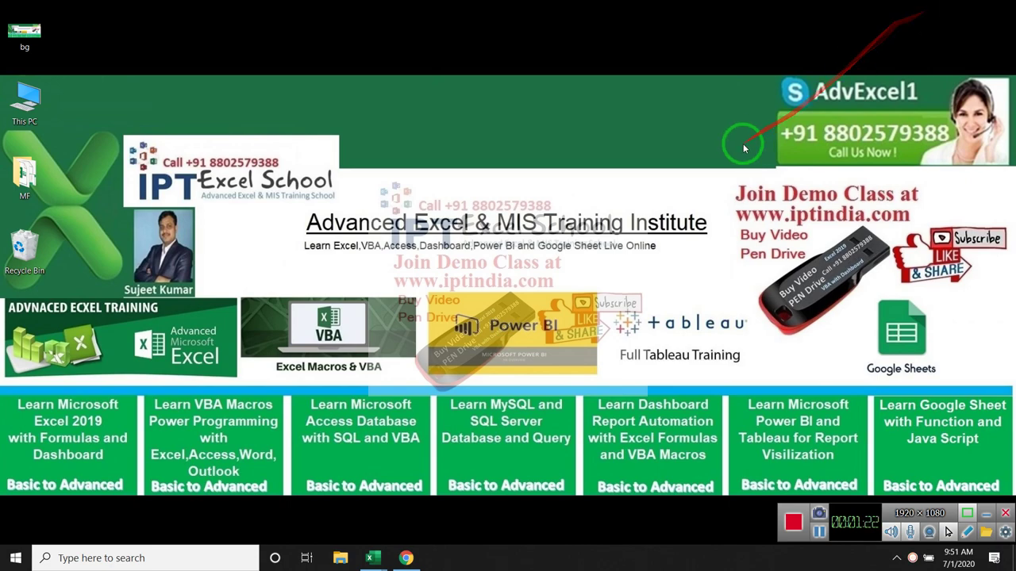
In the PQ workbook, build a trial pivot table with Name in Rows and Sum of Jan.
{"action": "left_click", "coordinate": [379, 560]}
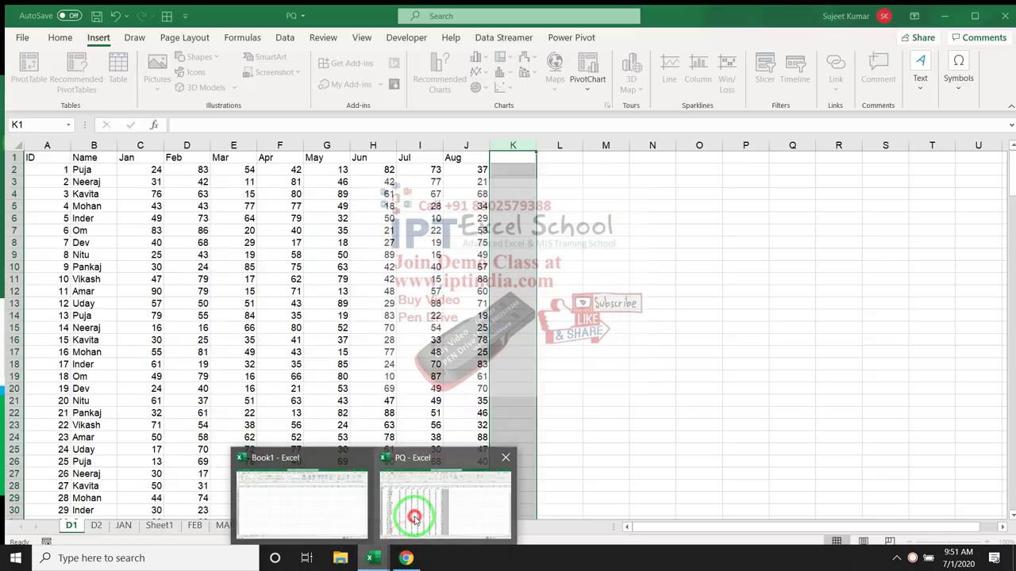
{"action": "left_click", "coordinate": [407, 505]}
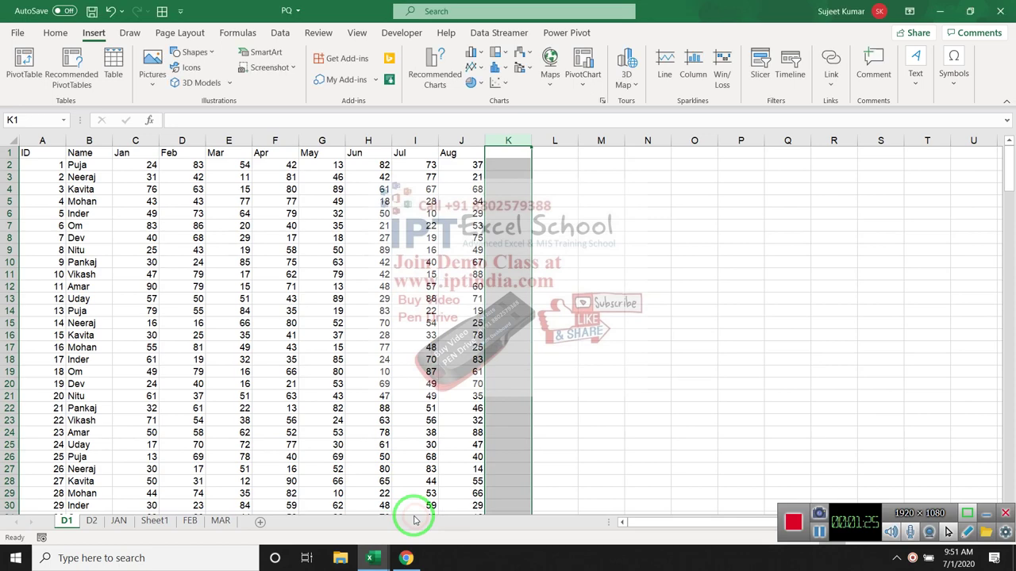
{"action": "left_click", "coordinate": [32, 153]}
{"action": "left_click", "coordinate": [24, 65]}
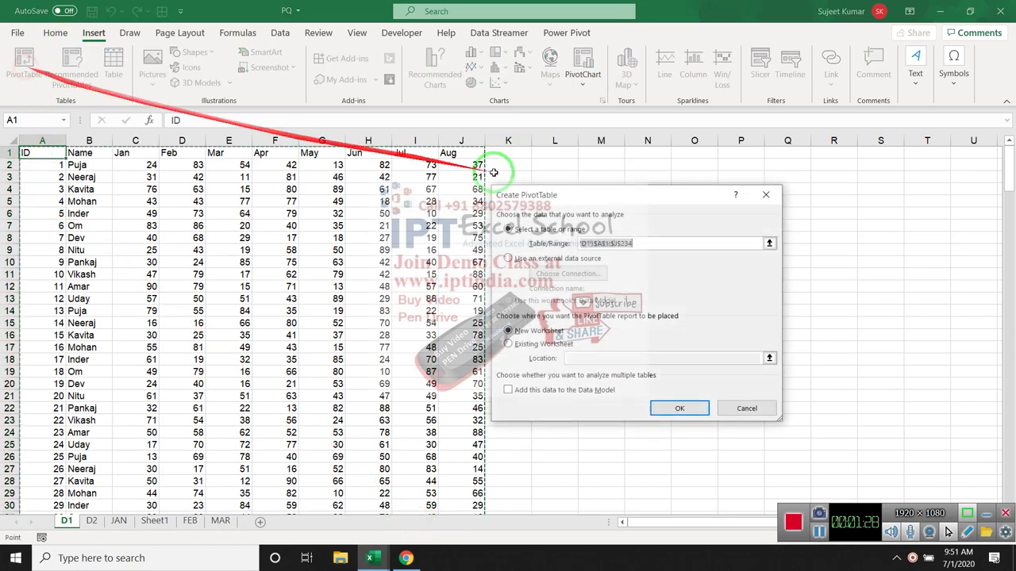
{"action": "left_click", "coordinate": [680, 410]}
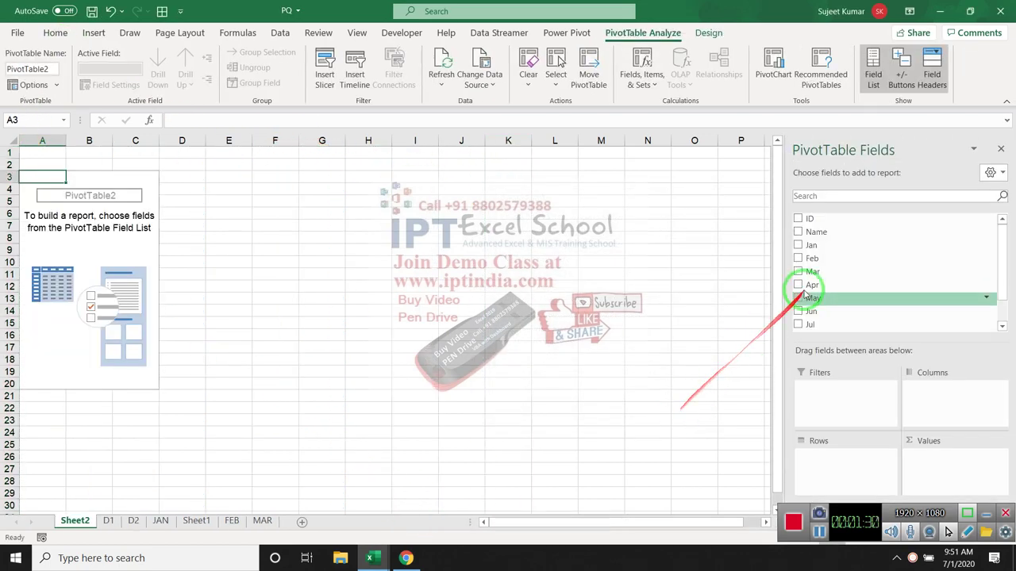
{"action": "left_click_drag", "start_coordinate": [816, 231], "coordinate": [837, 459]}
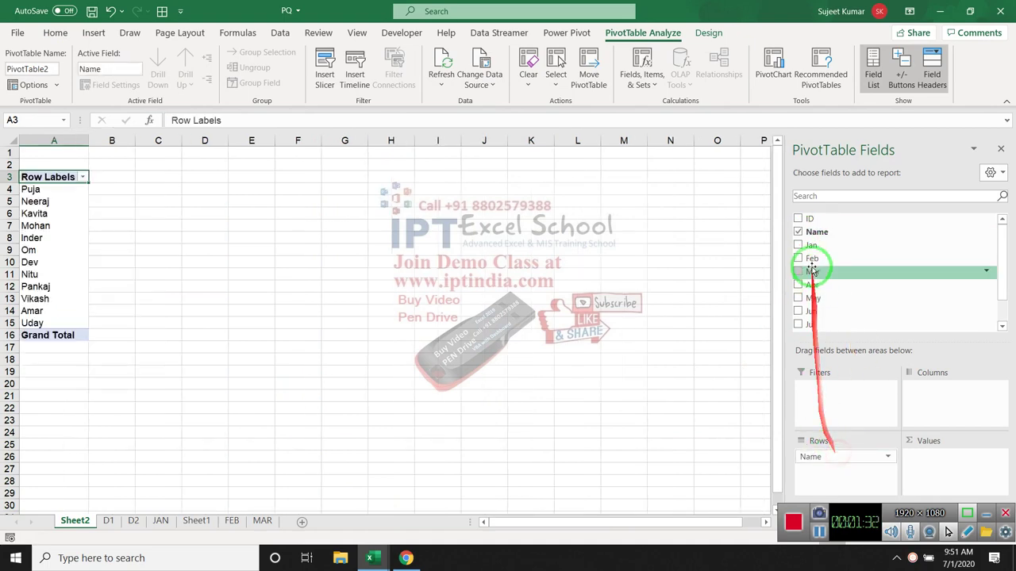
{"action": "left_click_drag", "start_coordinate": [816, 246], "coordinate": [913, 460]}
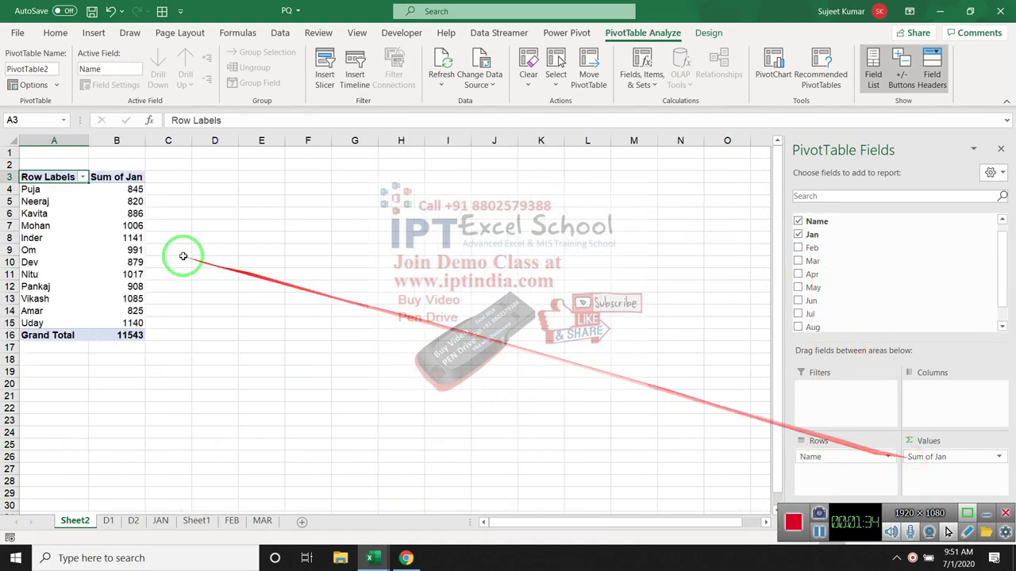
Add a Sr column numbered 1–10 beside the pivot, then delete columns A:C.
{"action": "left_click", "coordinate": [29, 134]}
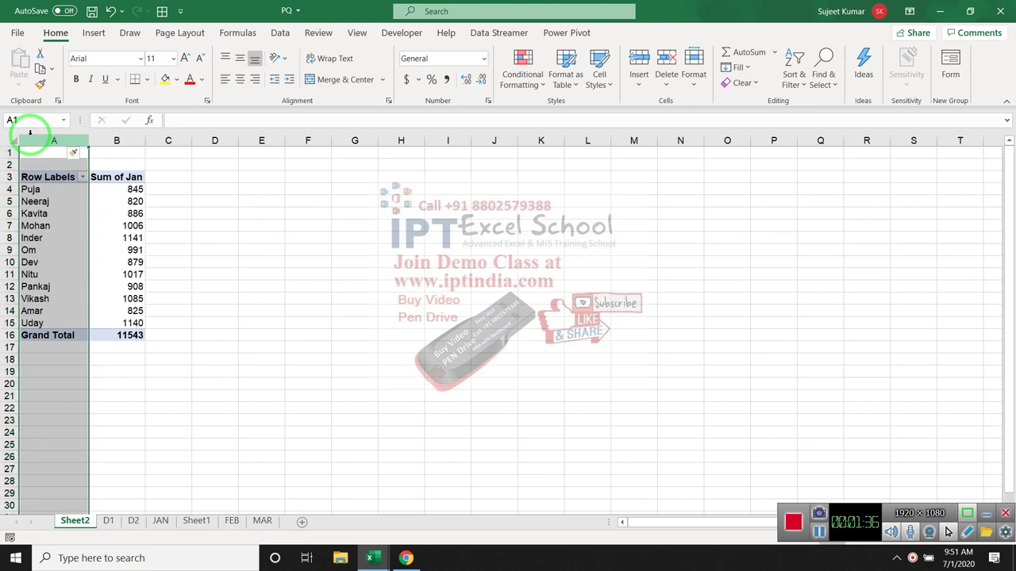
{"action": "key", "text": "ctrl+shift+plus"}
{"action": "type", "text": "Sr"}
{"action": "key", "text": "Return"}
{"action": "type", "text": "1"}
{"action": "key", "text": "Return"}
{"action": "type", "text": "2"}
{"action": "key", "text": "Return"}
{"action": "type", "text": "3 4 5 6 7 8 9 1"}
{"action": "type", "text": "0"}
{"action": "key", "text": "Return"}
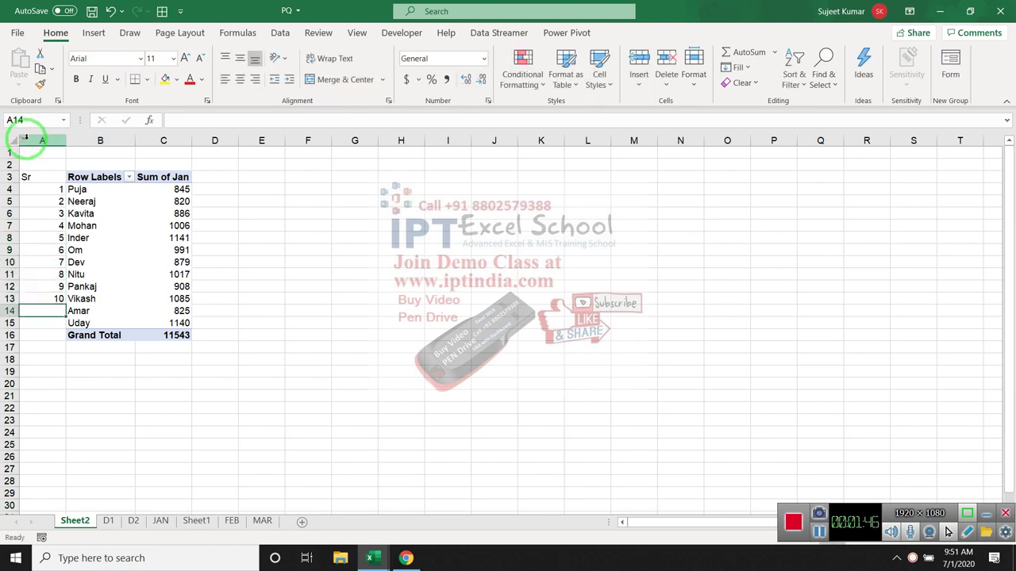
{"action": "left_click_drag", "start_coordinate": [32, 140], "coordinate": [165, 149]}
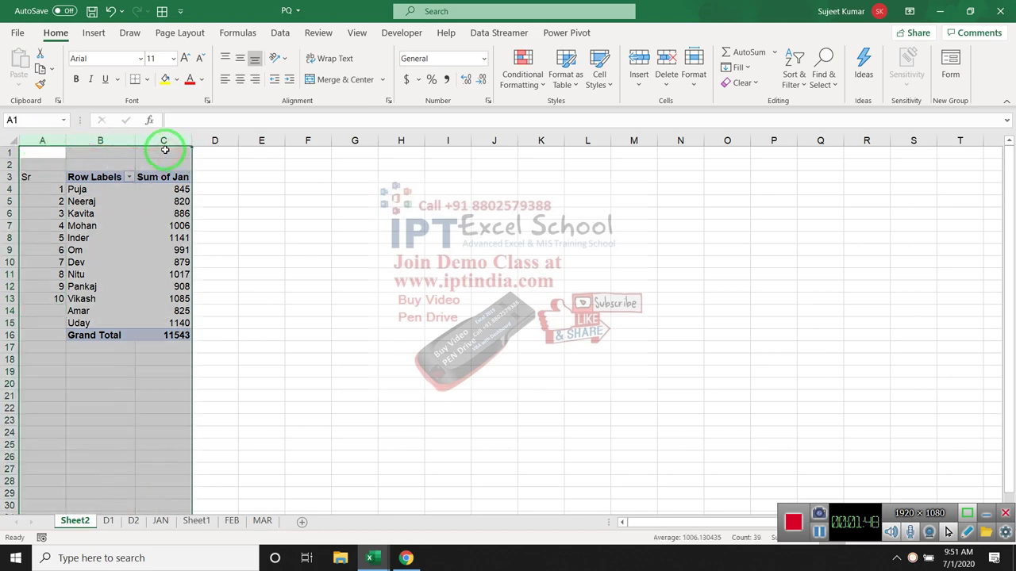
{"action": "key", "text": "ctrl+minus"}
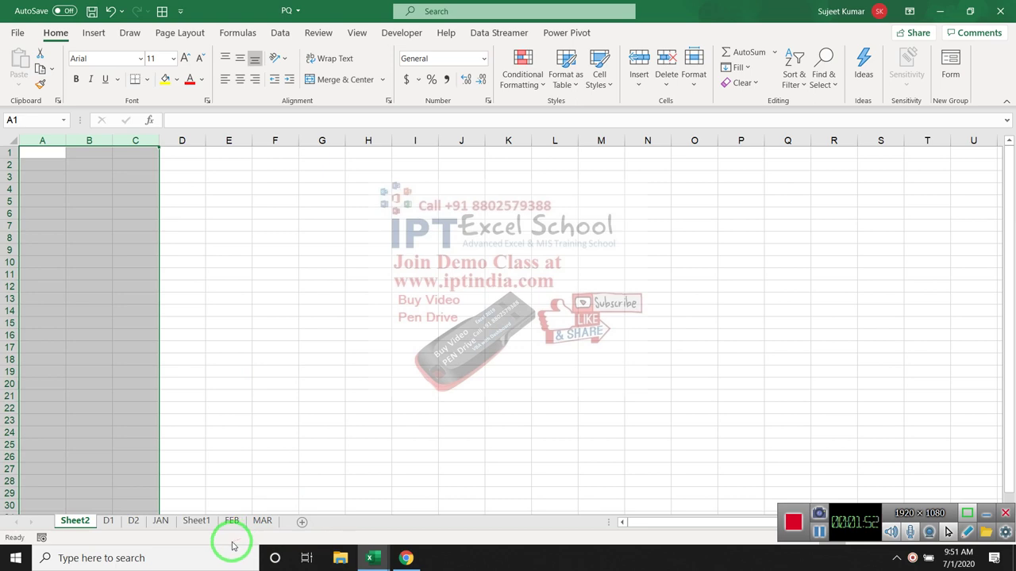
On sheet D1, copy the Name column B into column P.
{"action": "left_click", "coordinate": [111, 523]}
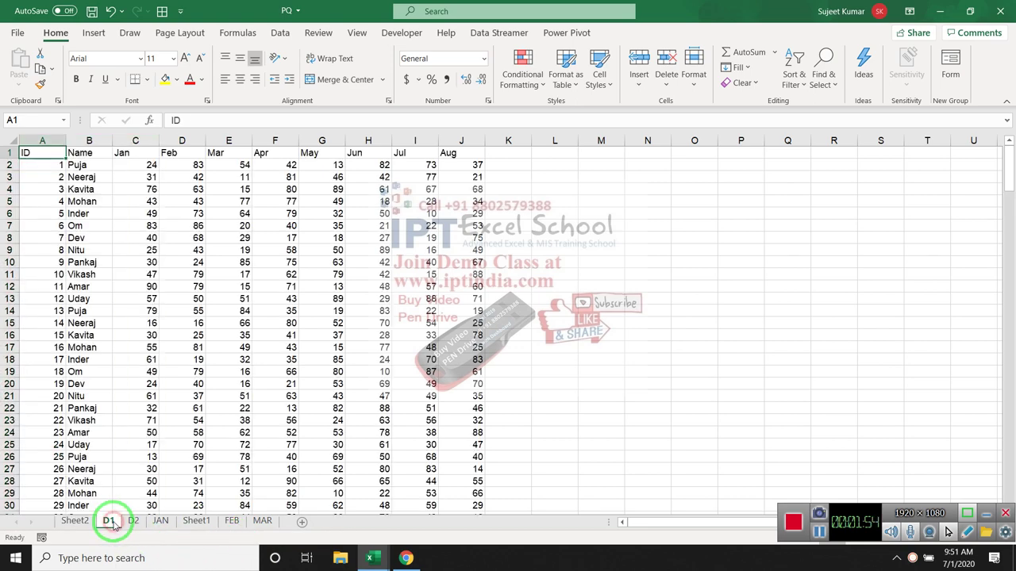
{"action": "left_click", "coordinate": [85, 142]}
{"action": "key", "text": "ctrl+c"}
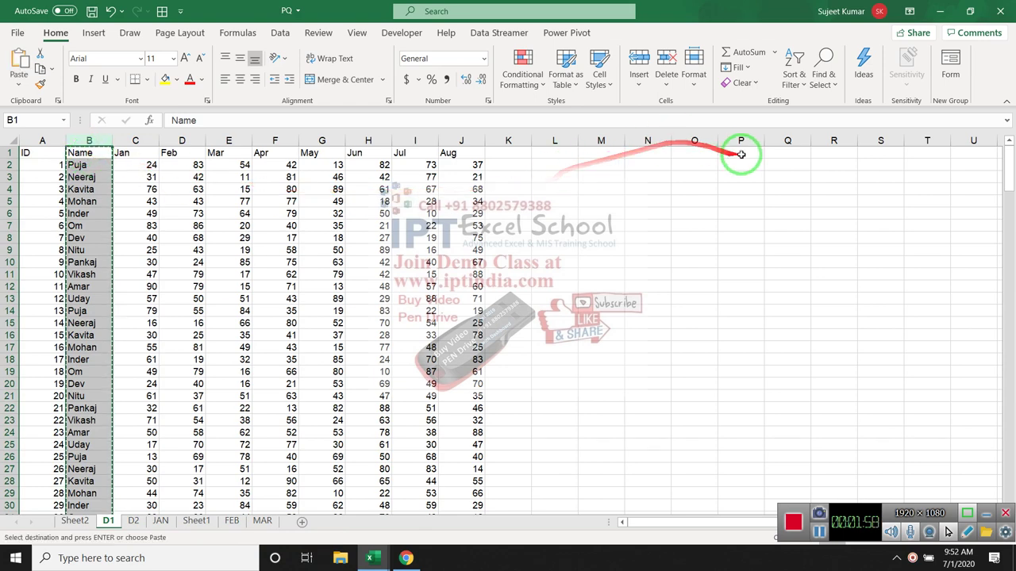
{"action": "left_click", "coordinate": [740, 154]}
{"action": "key", "text": "ctrl+v"}
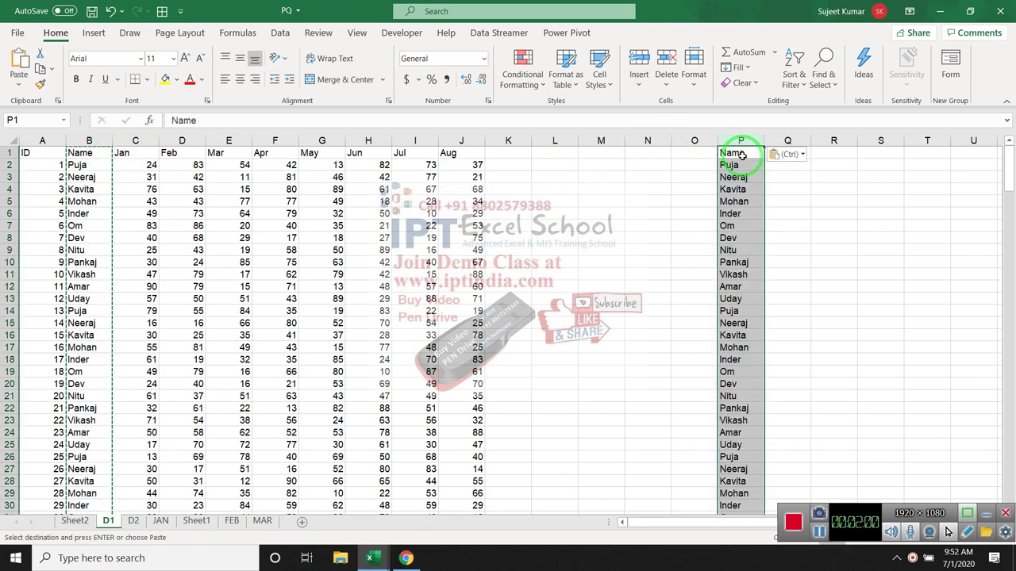
Remove duplicate names from column P, leaving 12 unique names.
{"action": "left_click_drag", "start_coordinate": [762, 157], "coordinate": [257, 188]}
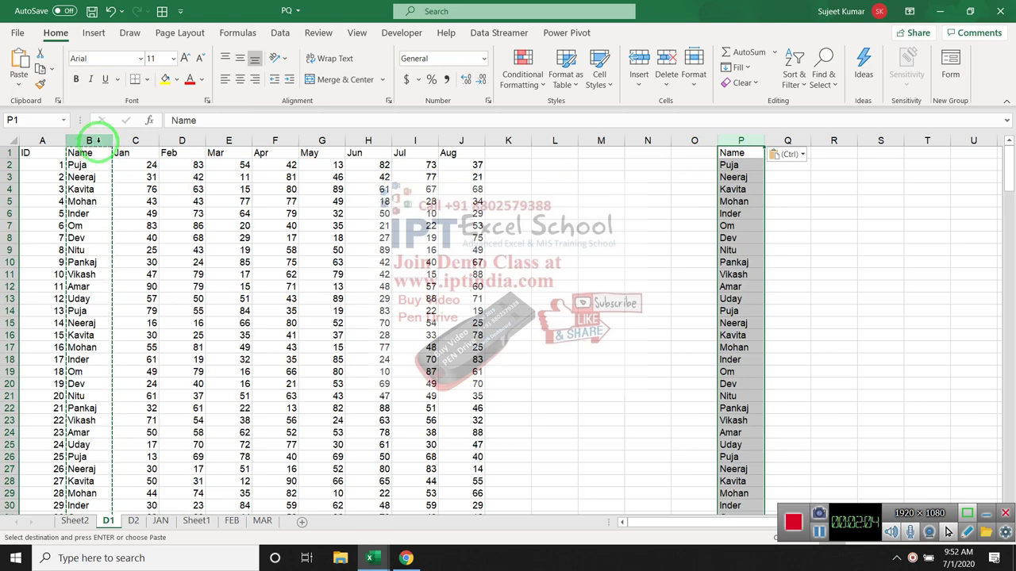
{"action": "left_click_drag", "start_coordinate": [111, 45], "coordinate": [241, 33]}
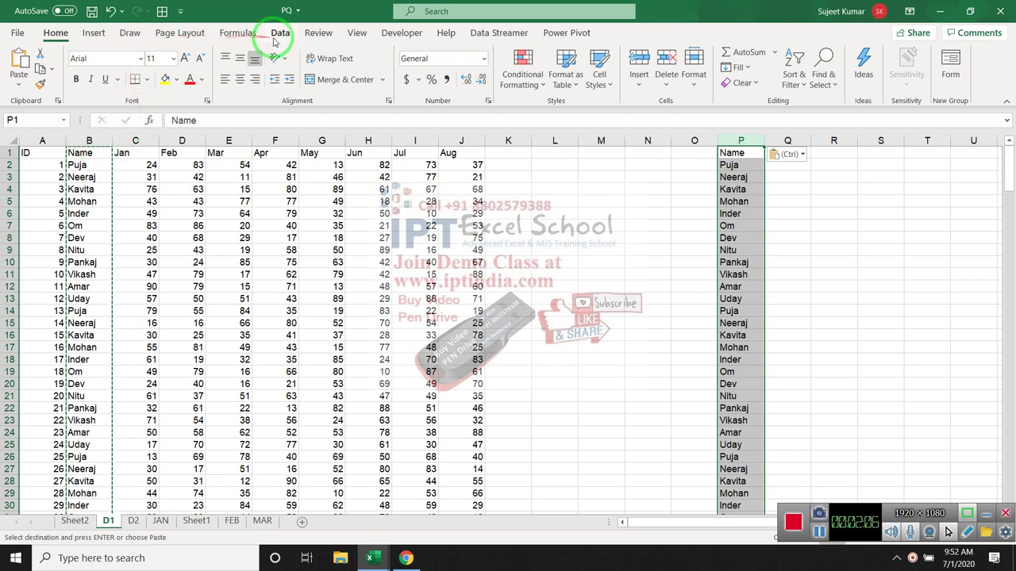
{"action": "left_click", "coordinate": [279, 34]}
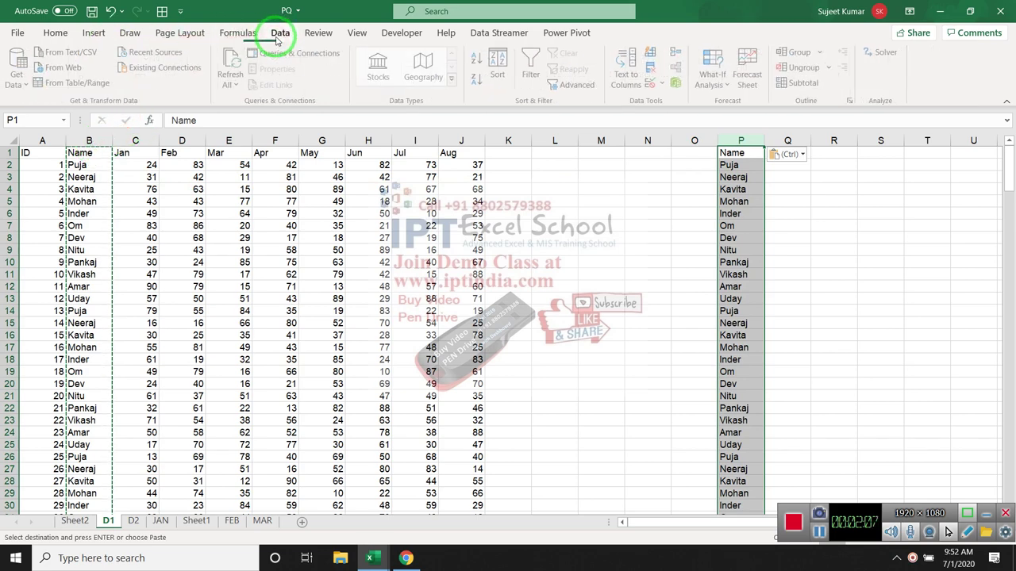
{"action": "left_click", "coordinate": [655, 65]}
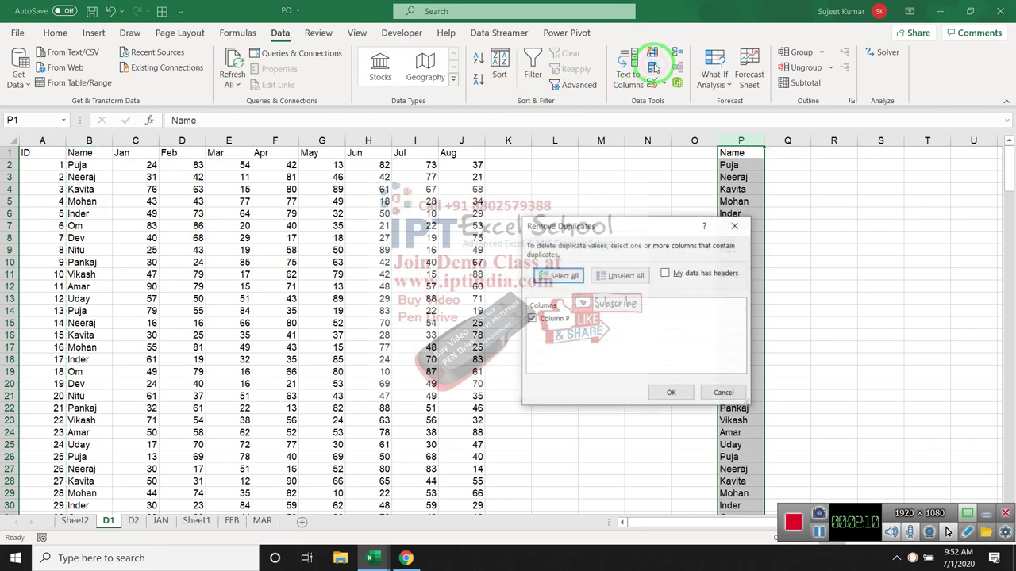
{"action": "left_click", "coordinate": [672, 393]}
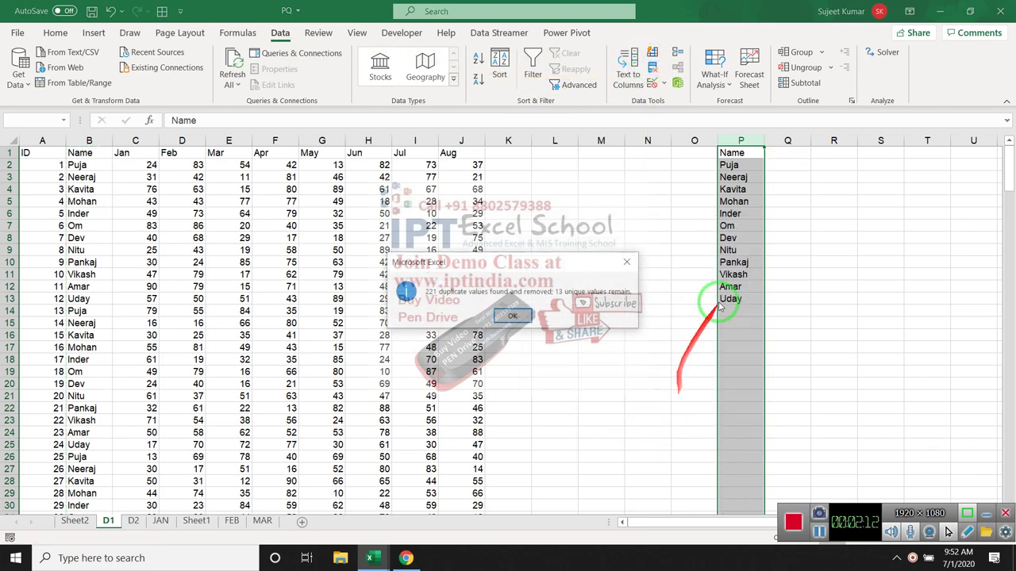
{"action": "left_click", "coordinate": [512, 316]}
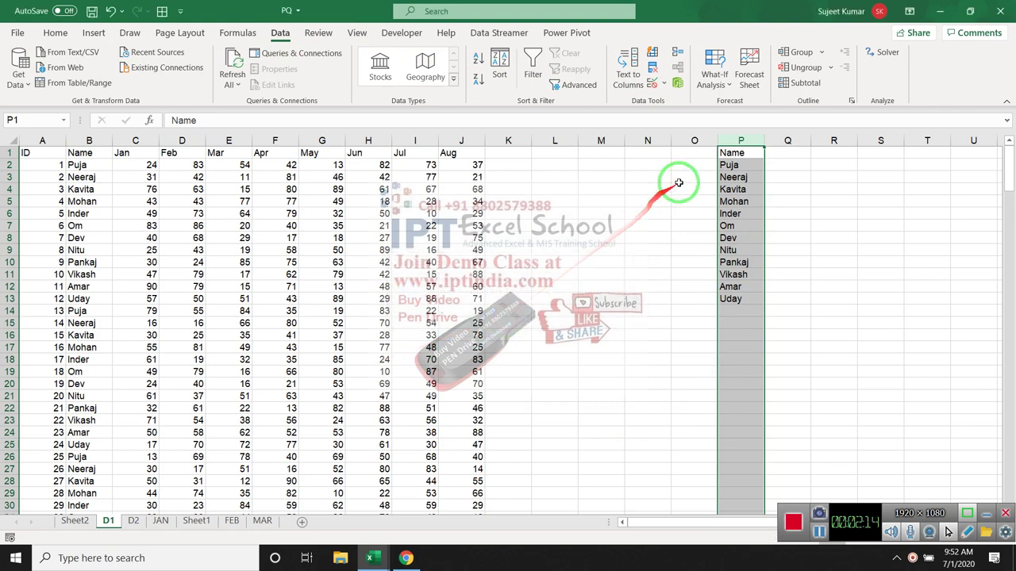
Number the unique names 1–12 in column O using 1 and 2 plus fill-down.
{"action": "left_click", "coordinate": [684, 167]}
{"action": "type", "text": "1"}
{"action": "key", "text": "Return"}
{"action": "type", "text": "2"}
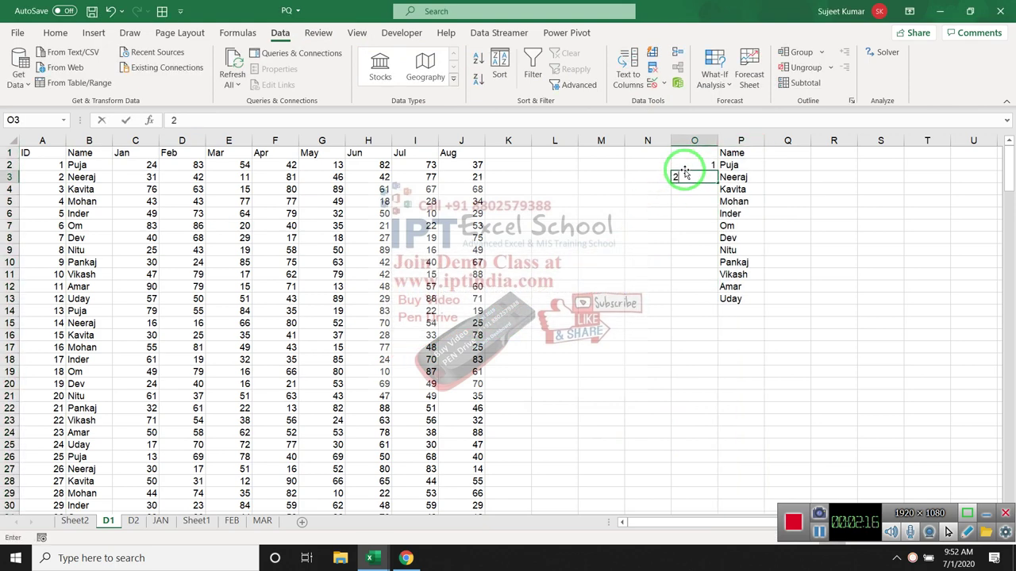
{"action": "left_click", "coordinate": [796, 140]}
{"action": "left_click_drag", "start_coordinate": [690, 166], "coordinate": [697, 177]}
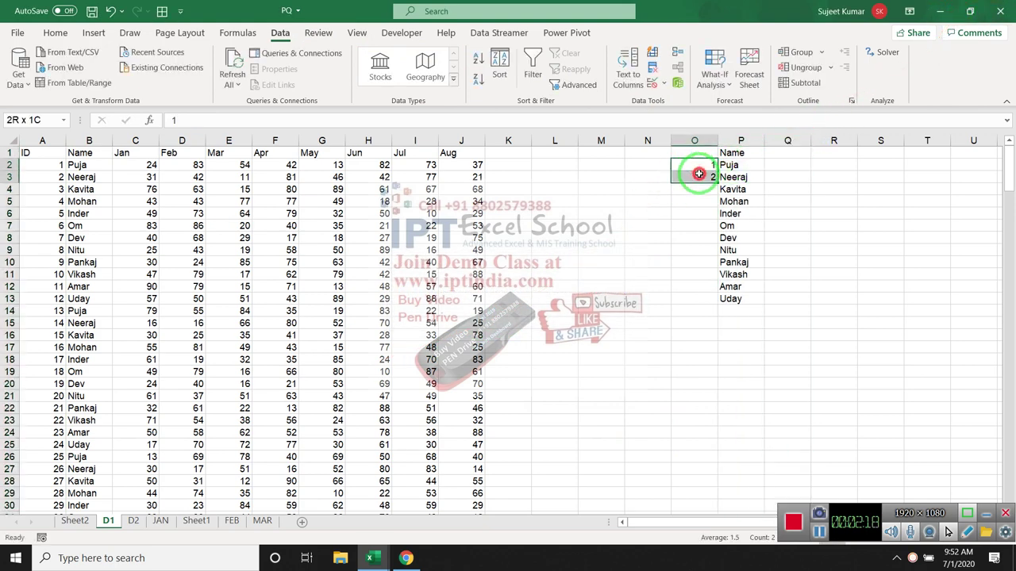
{"action": "double_click", "coordinate": [719, 183]}
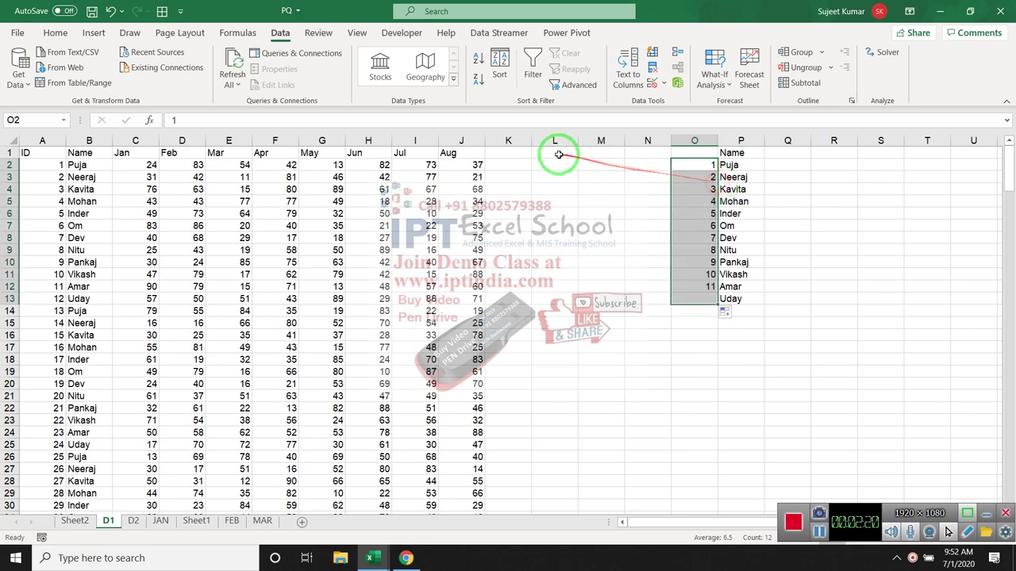
{"action": "left_click", "coordinate": [508, 151]}
Add the Sr heading in K1 and try VLOOKUP and XLOOKUP in K2, abandoning both.
{"action": "type", "text": "Sr"}
{"action": "key", "text": "Return"}
{"action": "type", "text": "="}
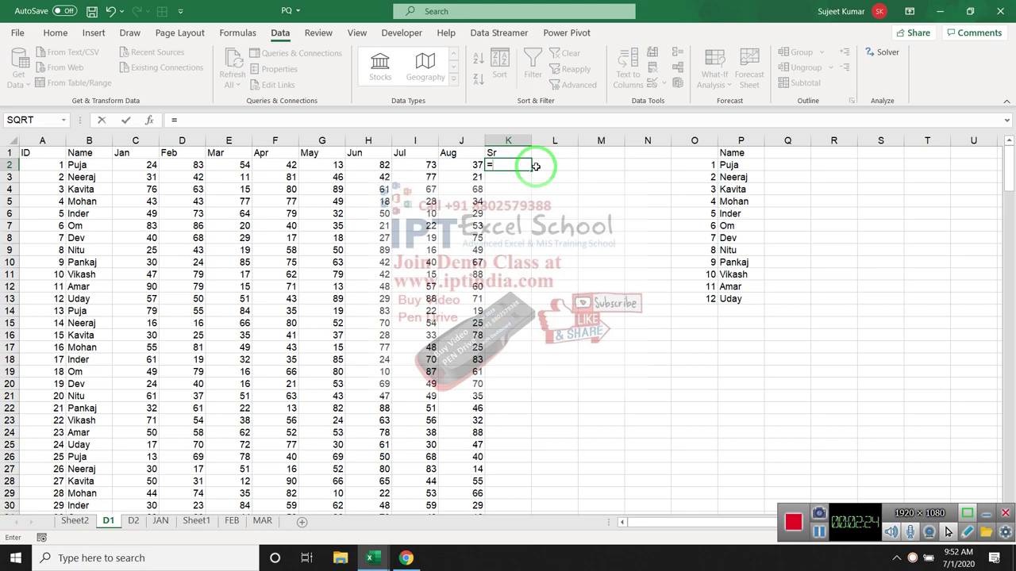
{"action": "type", "text": "vl"}
{"action": "key", "text": "Tab"}
{"action": "key", "text": "Left"}
{"action": "key", "text": "Escape"}
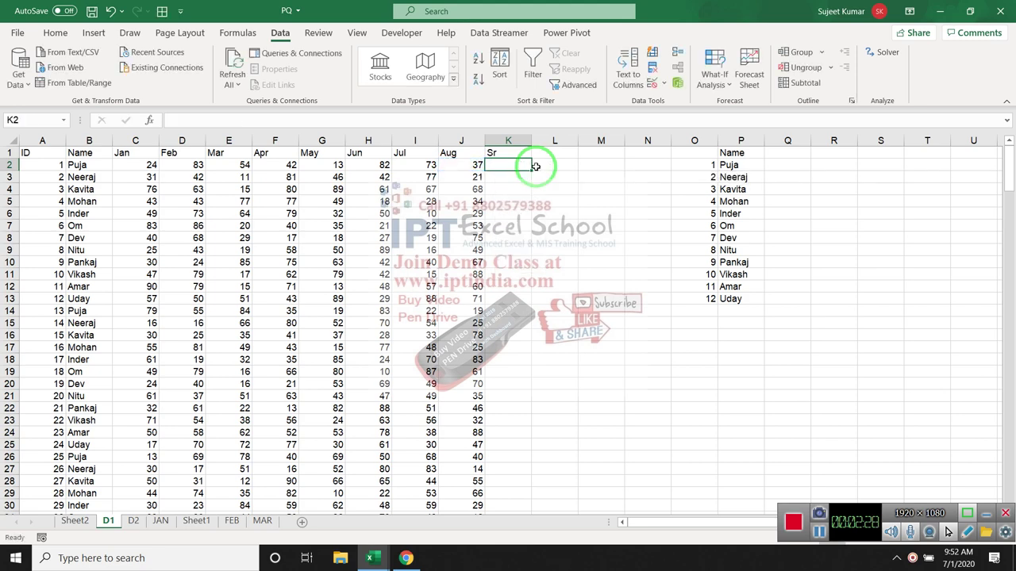
{"action": "type", "text": "=xl"}
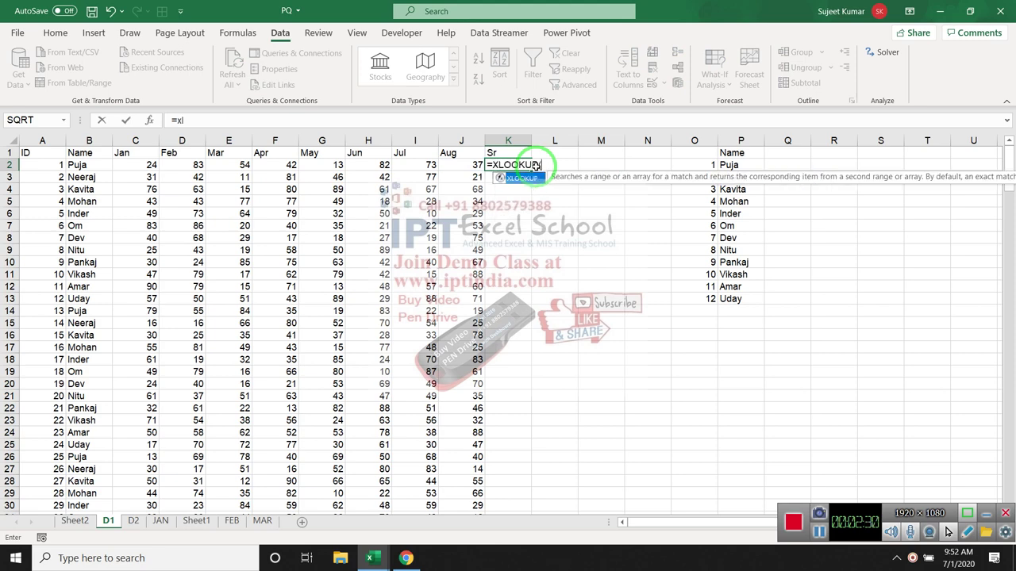
{"action": "key", "text": "Tab"}
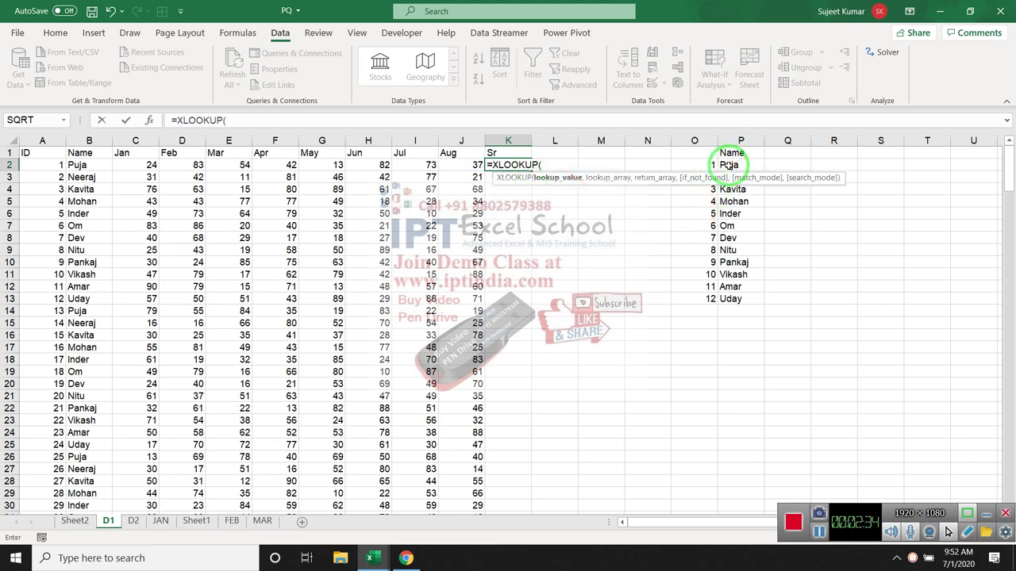
{"action": "key", "text": "Escape"}
Move the serial numbers from column O into column Q.
{"action": "left_click", "coordinate": [700, 141]}
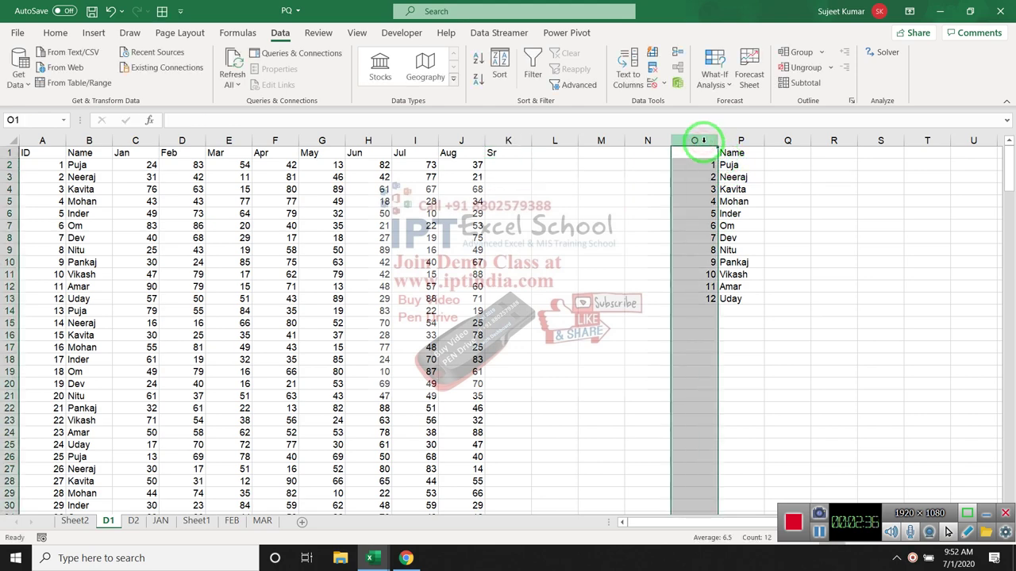
{"action": "key", "text": "ctrl+c"}
{"action": "left_click", "coordinate": [782, 164]}
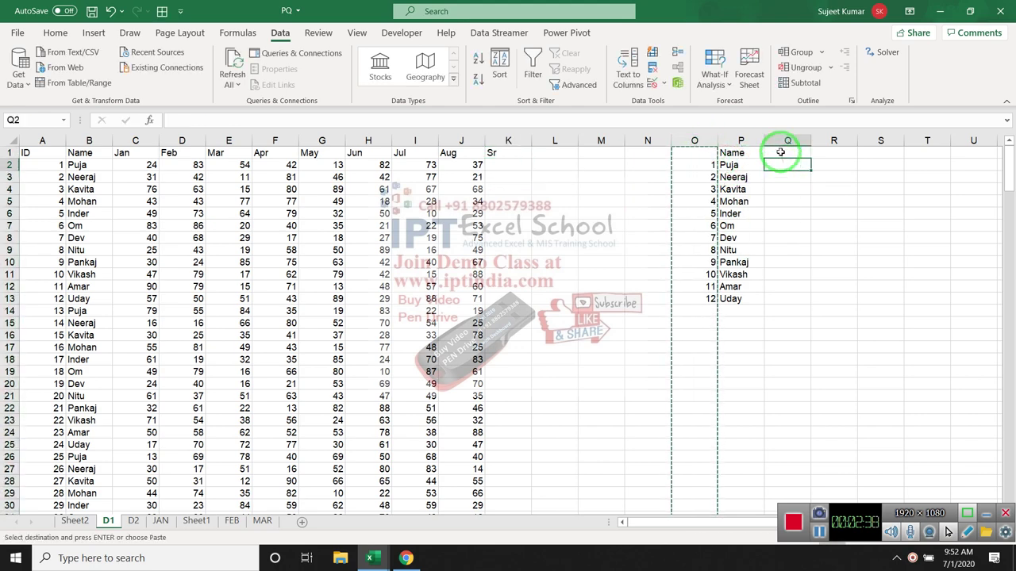
{"action": "left_click", "coordinate": [781, 141]}
{"action": "key", "text": "ctrl+v"}
Enter a VLOOKUP formula in K2 looking up B2 in columns P:Q.
{"action": "left_click", "coordinate": [524, 163]}
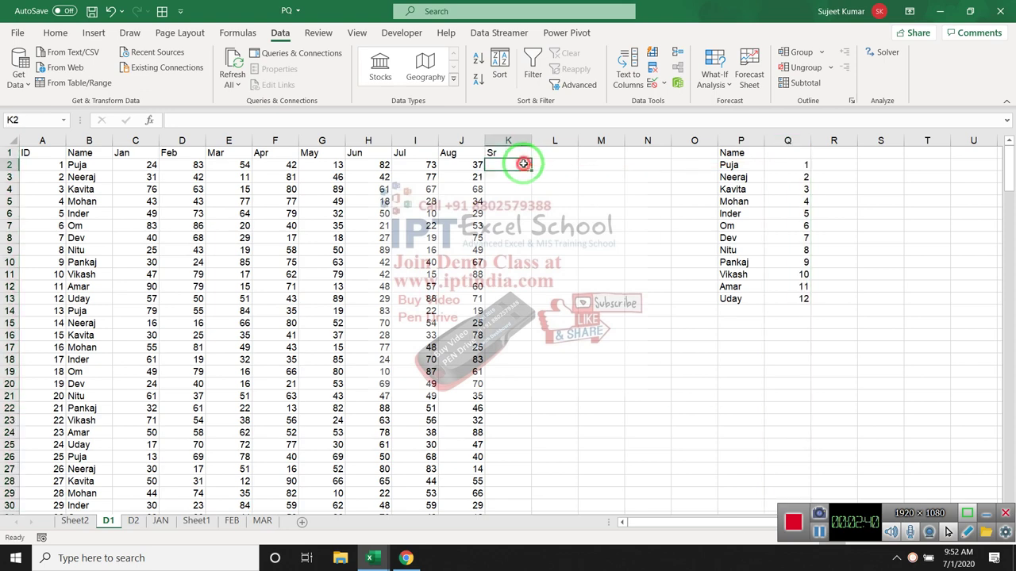
{"action": "type", "text": "=vl"}
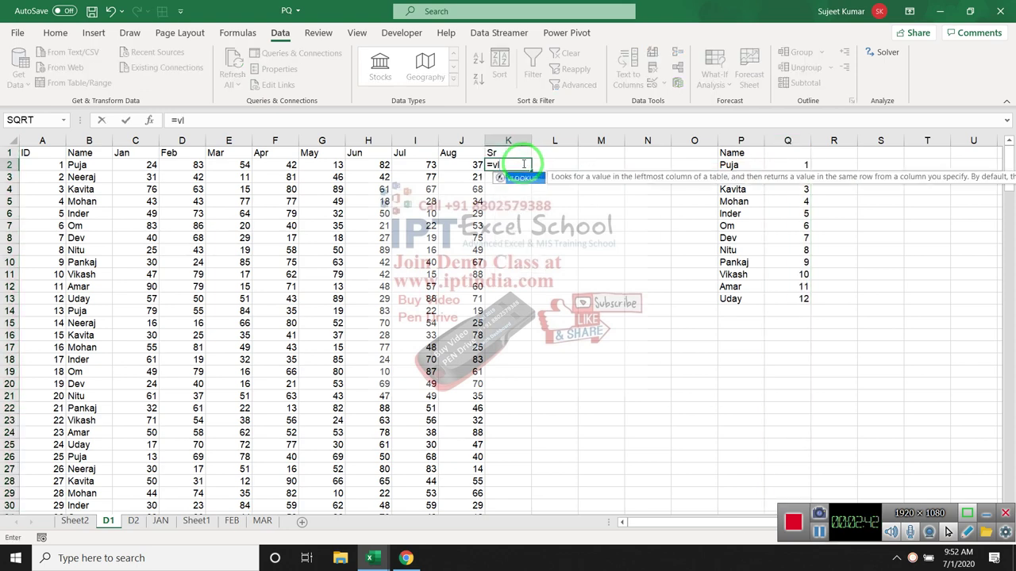
{"action": "key", "text": "Tab"}
{"action": "key", "text": "Left"}
{"action": "key", "text": "Left"}
{"action": "key", "text": "Left"}
{"action": "key", "text": "Left"}
{"action": "key", "text": "Left"}
{"action": "key", "text": "Left"}
{"action": "key", "text": "Left"}
{"action": "type", "text": ","}
{"action": "key", "text": "Right"}
{"action": "key", "text": "Right"}
{"action": "key", "text": "Right"}
{"action": "key", "text": "Left"}
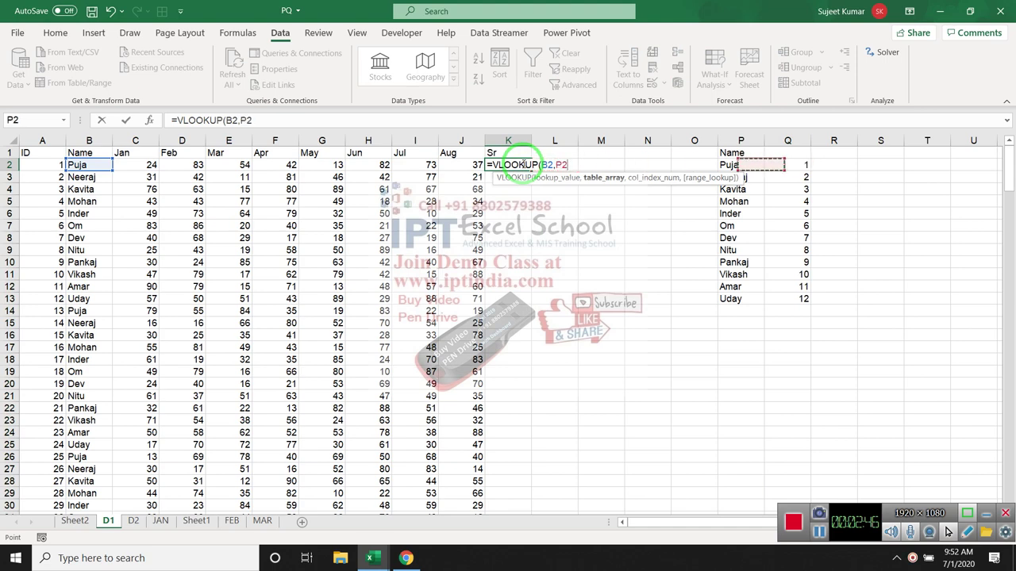
{"action": "key", "text": "ctrl+space"}
{"action": "key", "text": "shift+Right"}
{"action": "type", "text": ",20"}
{"action": "key", "text": "Return"}
Correct K2's formula to =VLOOKUP(B2,P:Q,2,0).
{"action": "key", "text": "Up"}
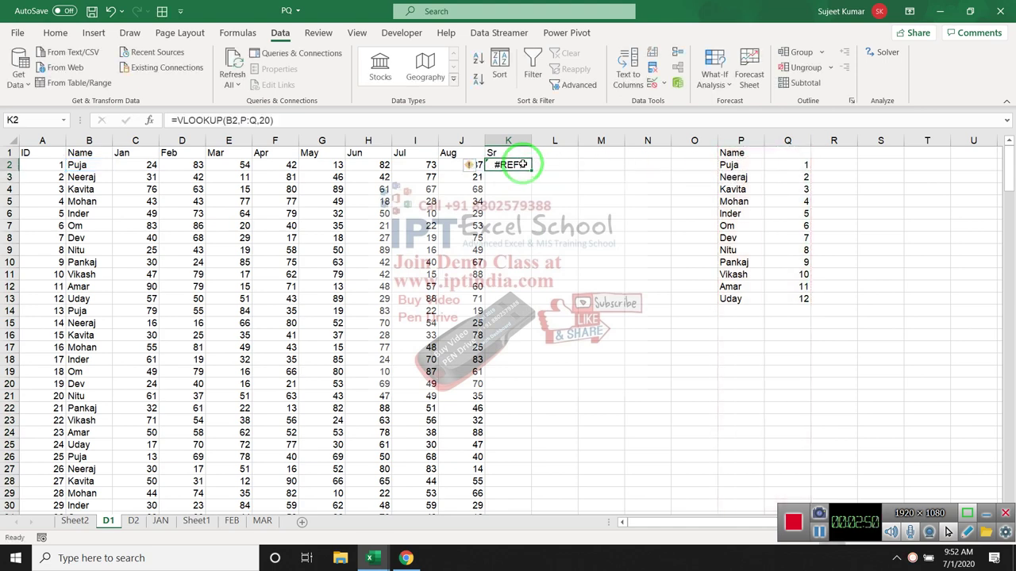
{"action": "key", "text": "F2"}
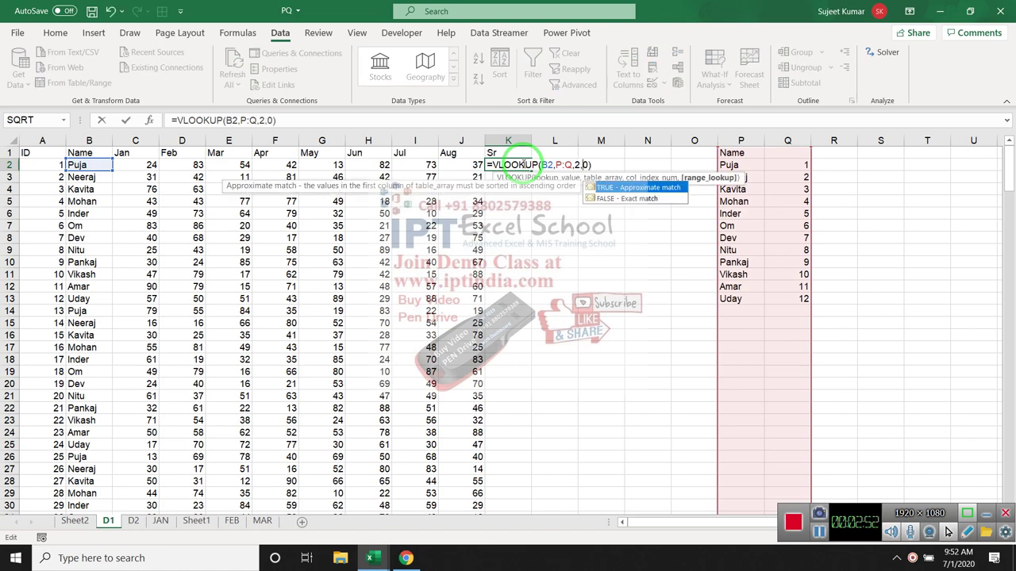
{"action": "key", "text": "Escape"}
{"action": "key", "text": "Delete"}
{"action": "key", "text": "Down"}
{"action": "key", "text": "Down"}
Fill the Sr lookup formula down column K and review the results.
{"action": "left_click", "coordinate": [523, 164]}
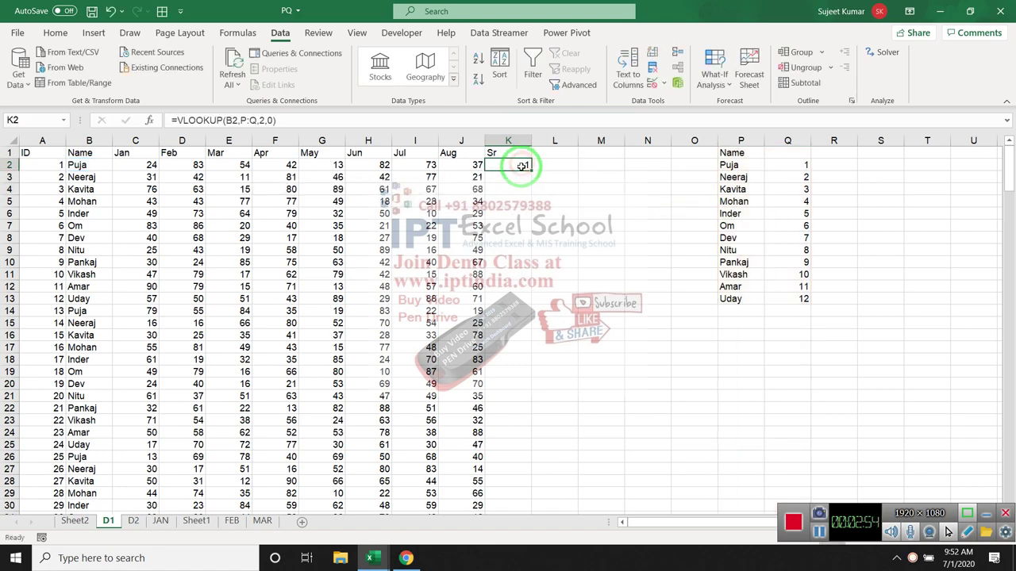
{"action": "double_click", "coordinate": [530, 169]}
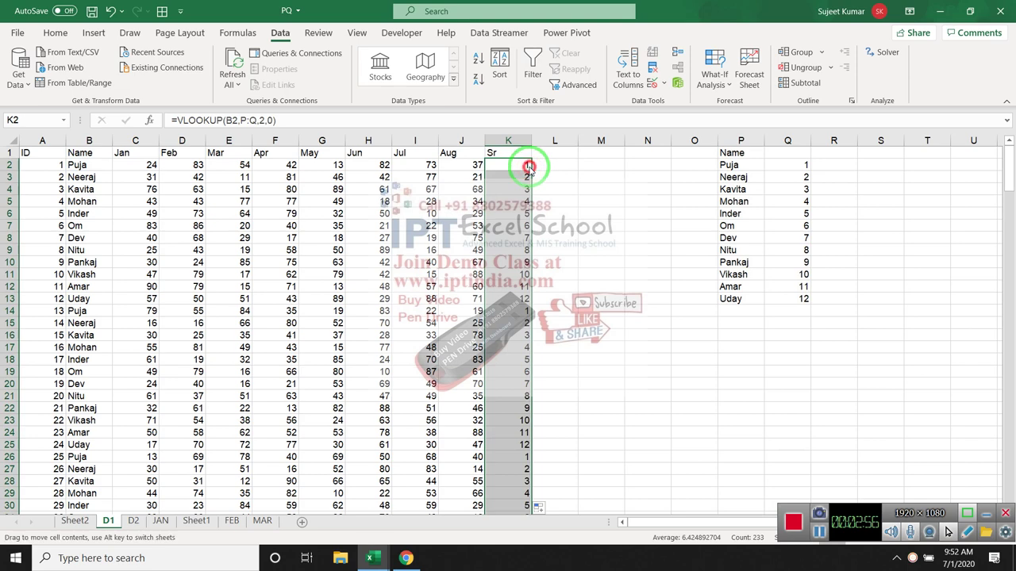
{"action": "key", "text": "F2"}
{"action": "key", "text": "Escape"}
{"action": "left_click_drag", "start_coordinate": [585, 229], "coordinate": [552, 340]}
{"action": "left_click", "coordinate": [553, 340]}
{"action": "key", "text": "Right"}
{"action": "key", "text": "Right"}
{"action": "key", "text": "Right"}
{"action": "key", "text": "Right"}
{"action": "key", "text": "Right"}
{"action": "key", "text": "Right"}
{"action": "key", "text": "Right"}
{"action": "key", "text": "Right"}
{"action": "key", "text": "Right"}
{"action": "key", "text": "Right"}
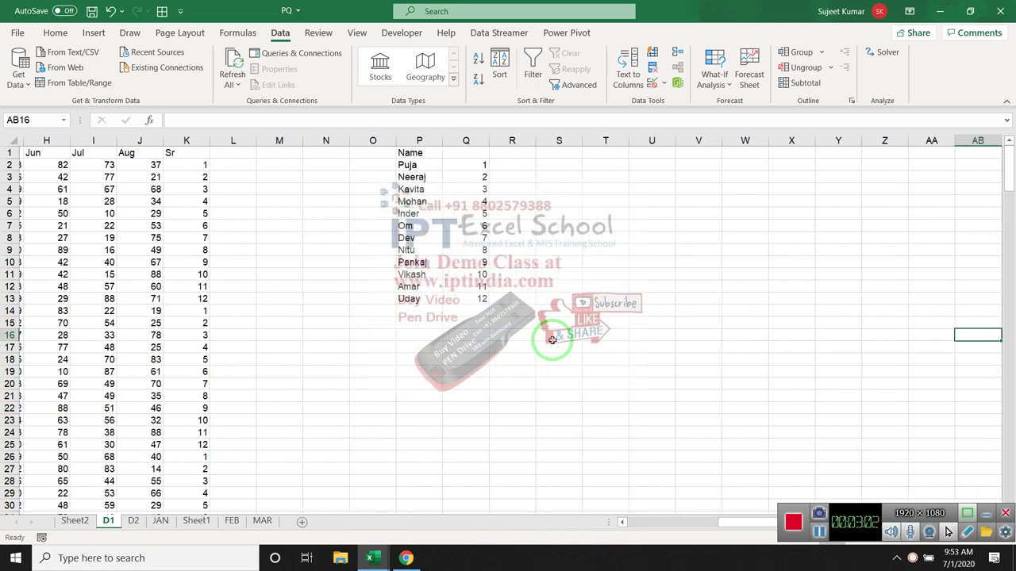
{"action": "key", "text": "Right"}
{"action": "scroll", "coordinate": [429, 354], "scroll_direction": "up", "scroll_amount": 1}
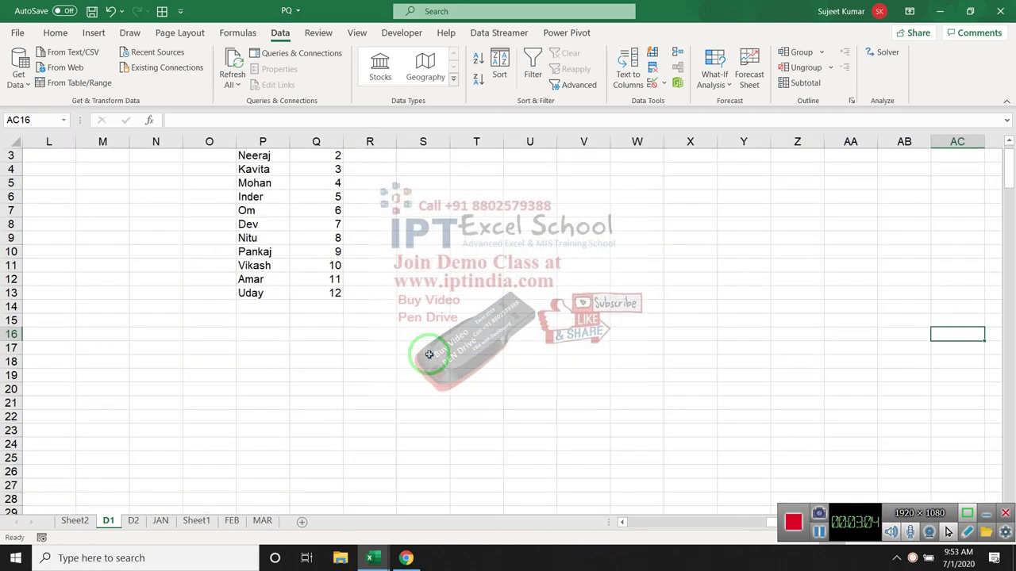
{"action": "key", "text": "Left"}
{"action": "key", "text": "Home"}
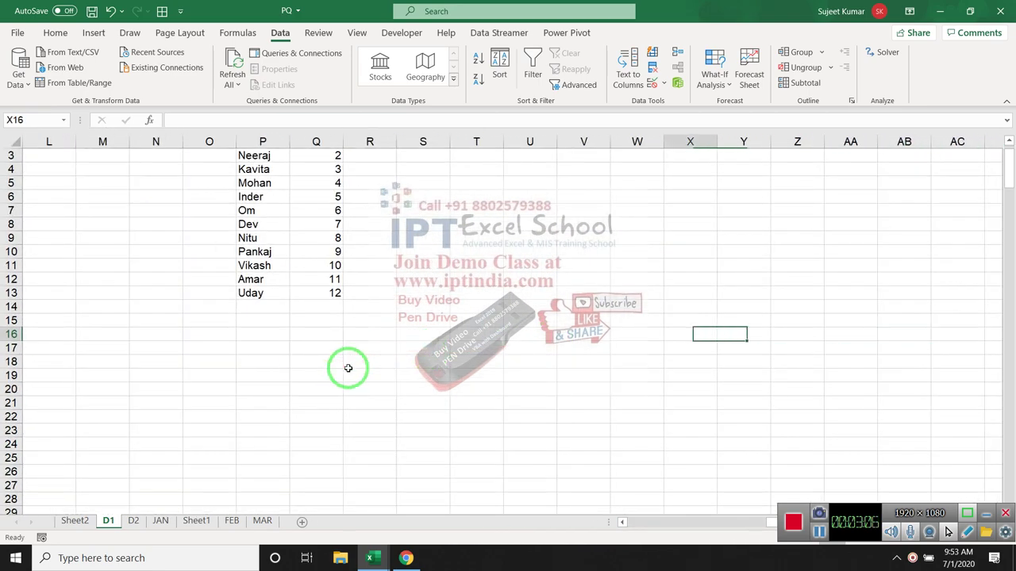
Check K5's formula references, then return to the top of the sheet.
{"action": "left_click_drag", "start_coordinate": [358, 357], "coordinate": [386, 272]}
{"action": "left_click_drag", "start_coordinate": [671, 31], "coordinate": [607, 209]}
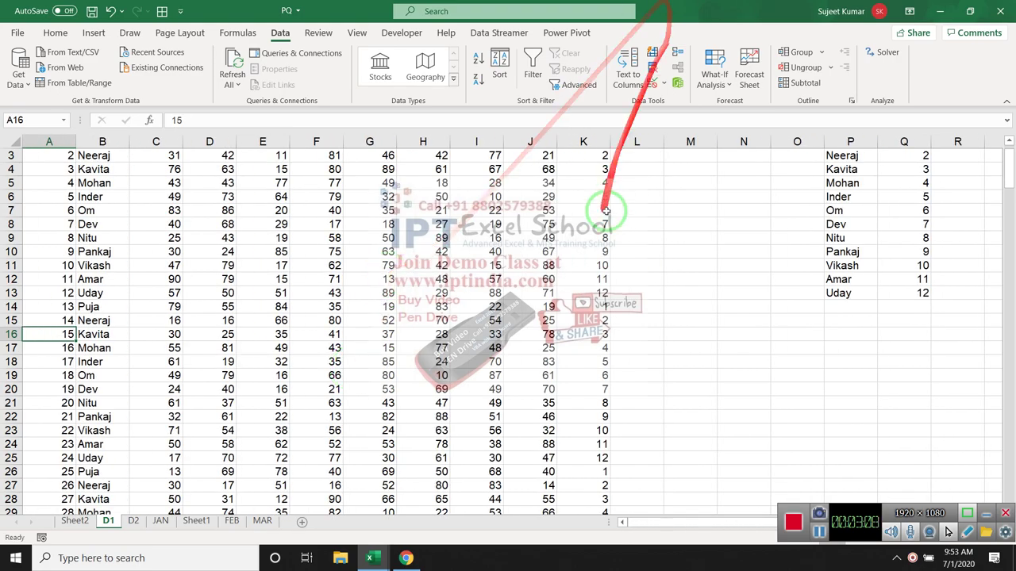
{"action": "key", "text": "Right"}
{"action": "key", "text": "Right"}
{"action": "key", "text": "Right"}
{"action": "key", "text": "Right"}
{"action": "key", "text": "Right"}
{"action": "key", "text": "Right"}
{"action": "key", "text": "Right"}
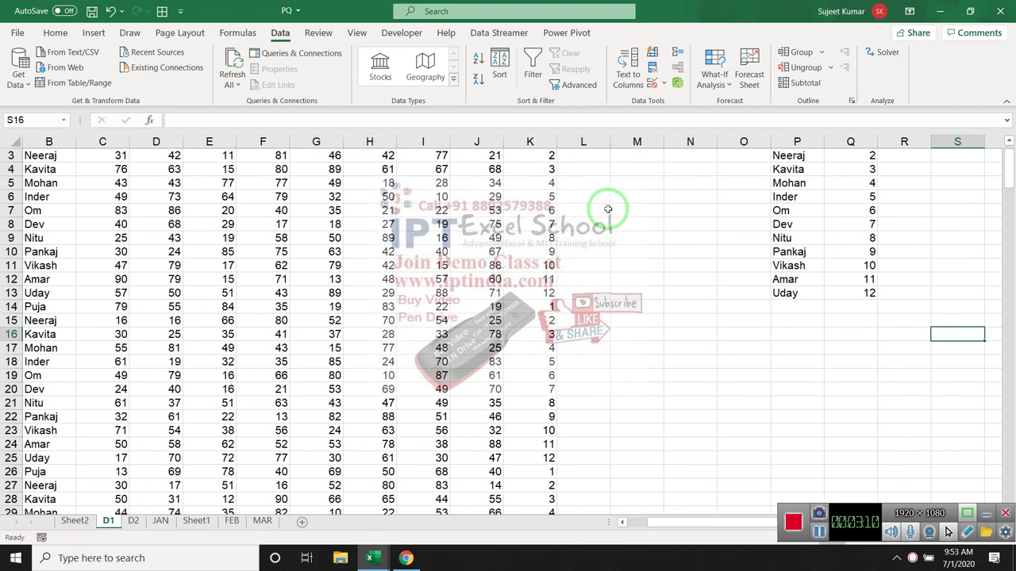
{"action": "key", "text": "Right"}
{"action": "key", "text": "Right"}
{"action": "key", "text": "Right"}
{"action": "key", "text": "Right"}
{"action": "key", "text": "Right"}
{"action": "key", "text": "Right"}
{"action": "key", "text": "Right"}
{"action": "key", "text": "Right"}
{"action": "key", "text": "Right"}
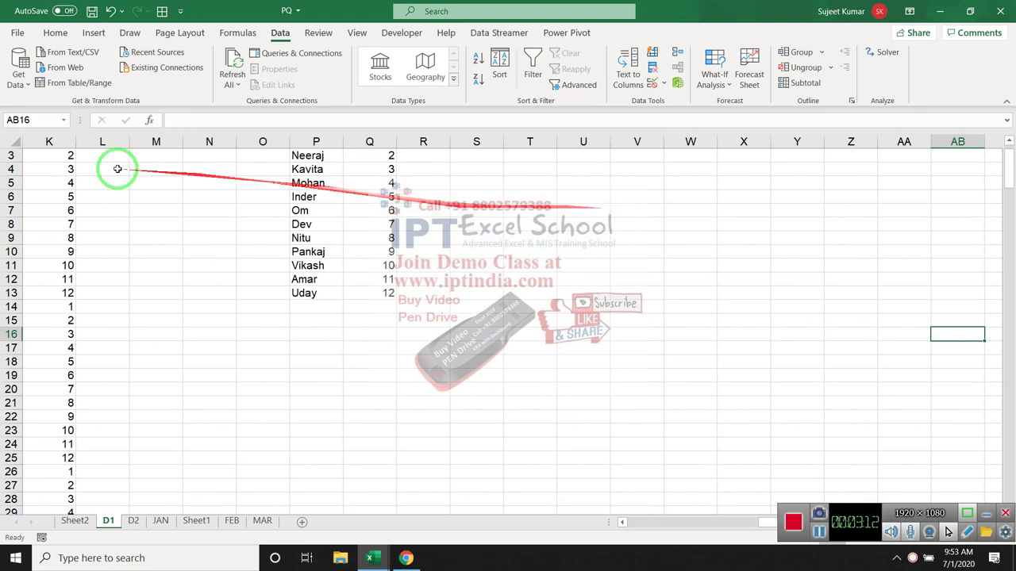
{"action": "left_click", "coordinate": [50, 181]}
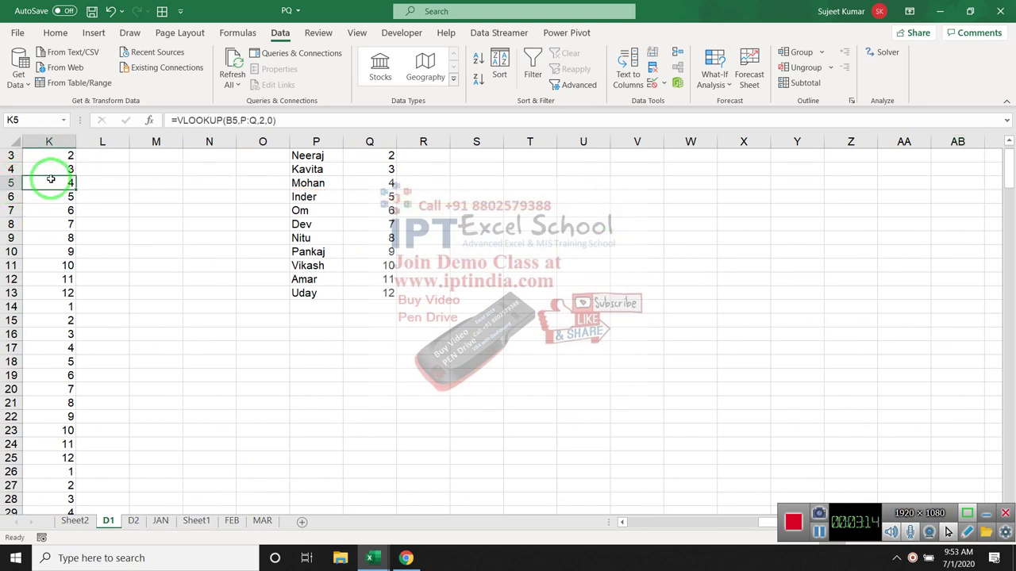
{"action": "double_click", "coordinate": [50, 181]}
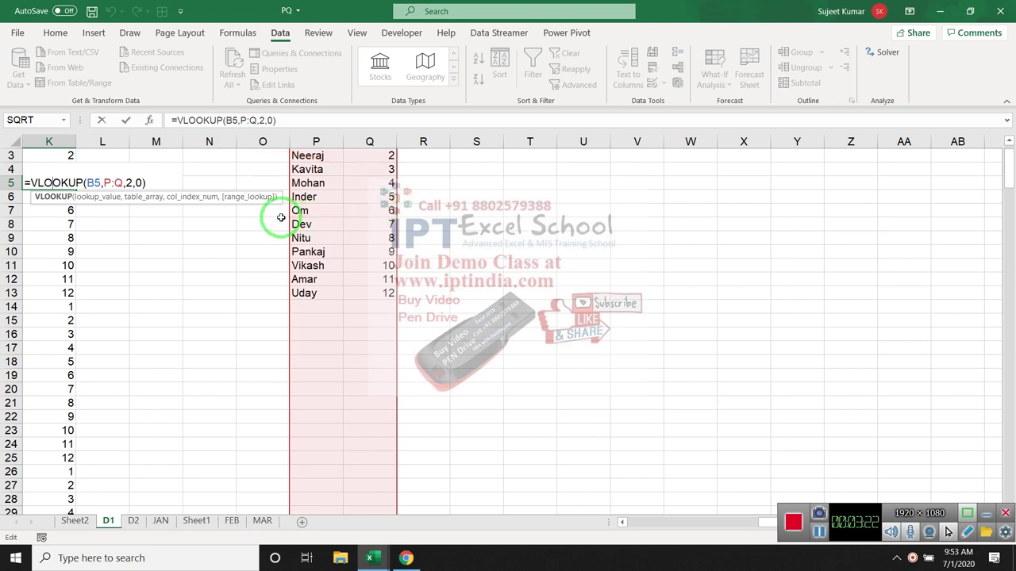
{"action": "key", "text": "ctrl+Return"}
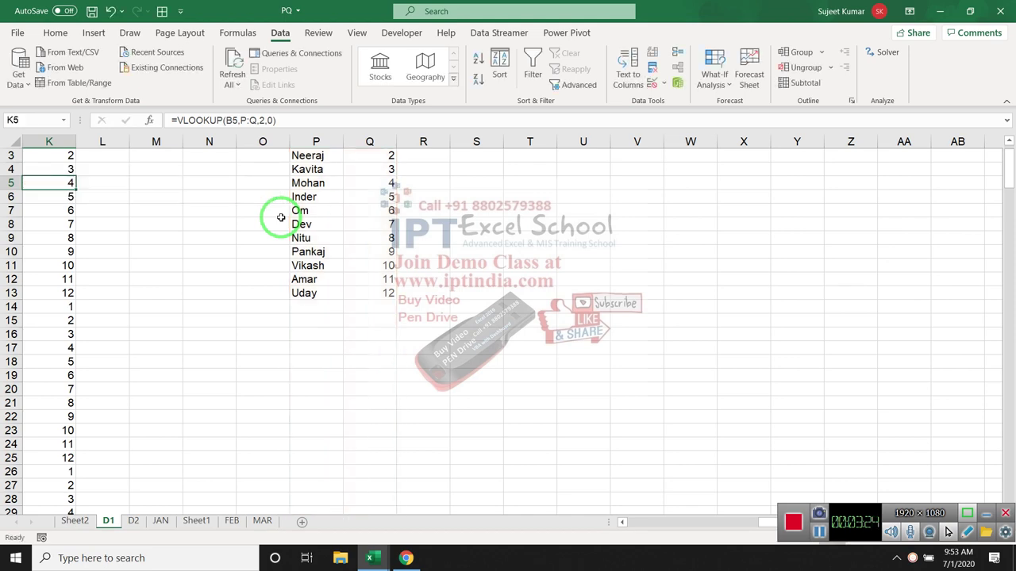
{"action": "key", "text": "ctrl+Up"}
{"action": "key", "text": "ctrl+Home"}
{"action": "key", "text": "Right"}
{"action": "key", "text": "Right"}
{"action": "key", "text": "Right"}
{"action": "key", "text": "Right"}
{"action": "key", "text": "Right"}
{"action": "key", "text": "Right"}
Copy the Sr column K and paste it back as plain values.
{"action": "left_click_drag", "start_coordinate": [290, 225], "coordinate": [8, 178]}
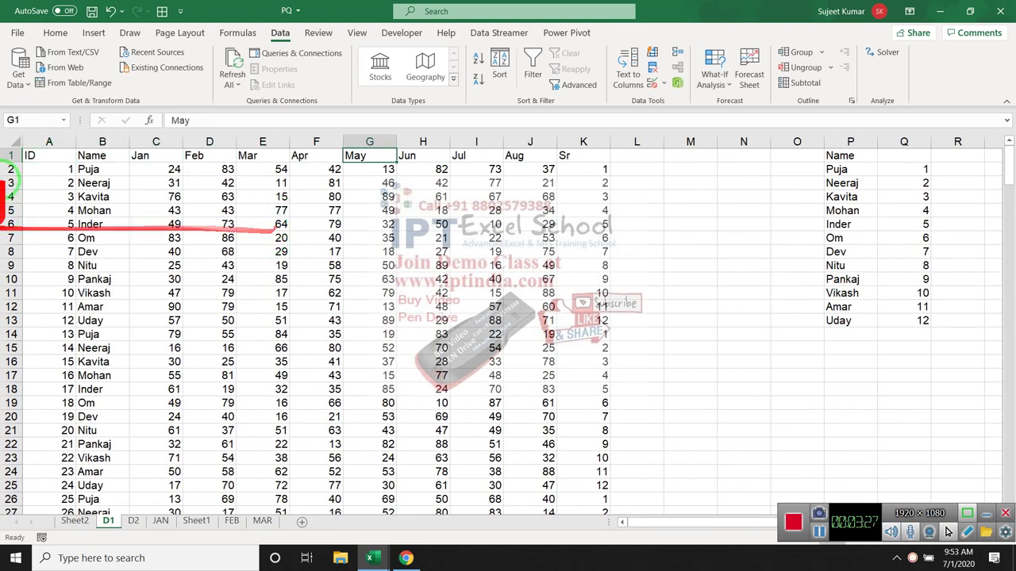
{"action": "left_click", "coordinate": [123, 170]}
{"action": "left_click_drag", "start_coordinate": [151, 197], "coordinate": [337, 195]}
{"action": "left_click_drag", "start_coordinate": [546, 152], "coordinate": [562, 146]}
{"action": "left_click", "coordinate": [565, 154]}
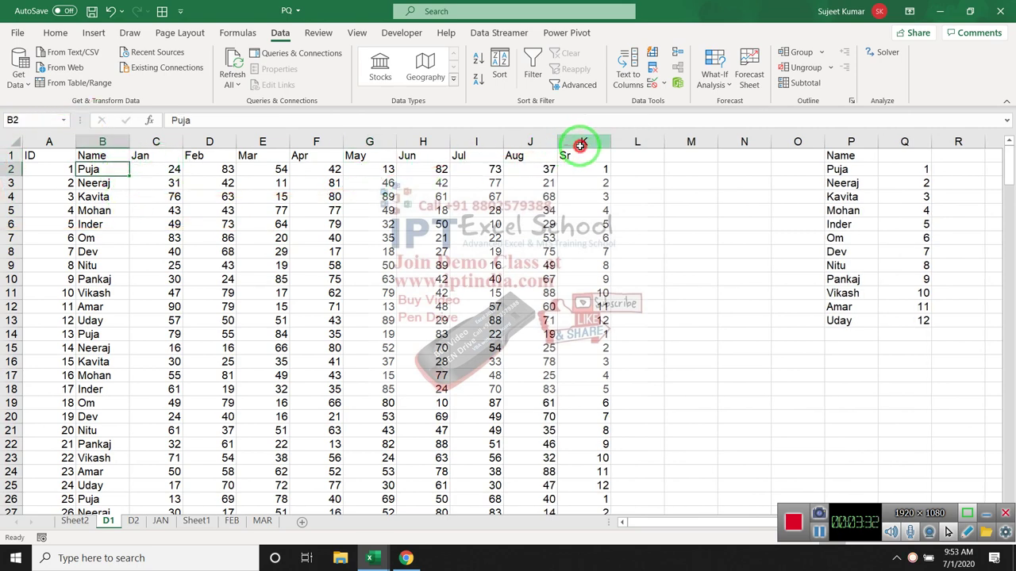
{"action": "key", "text": "ctrl+shift+Down"}
{"action": "key", "text": "ctrl+c"}
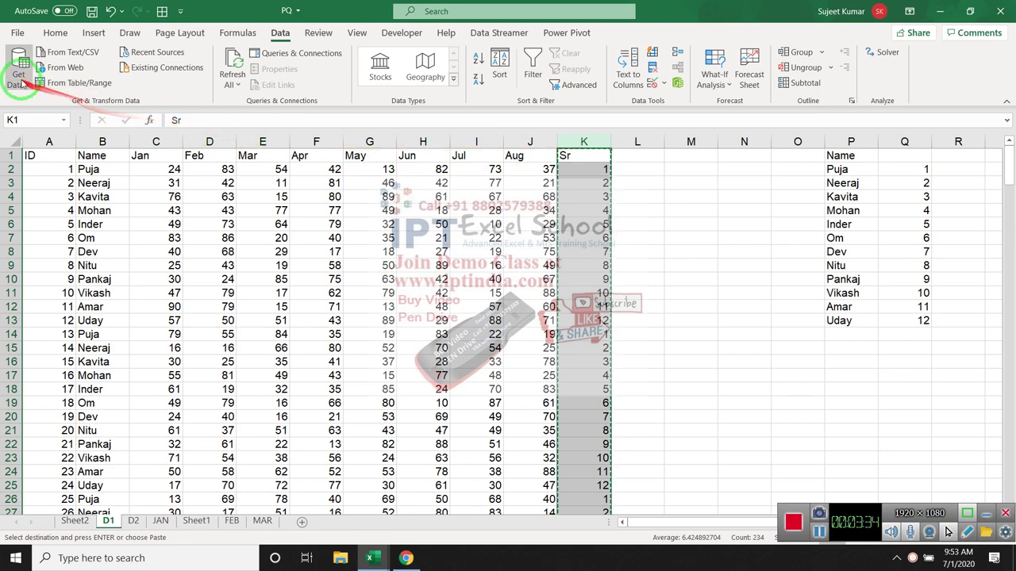
{"action": "left_click", "coordinate": [55, 32]}
{"action": "left_click", "coordinate": [19, 79]}
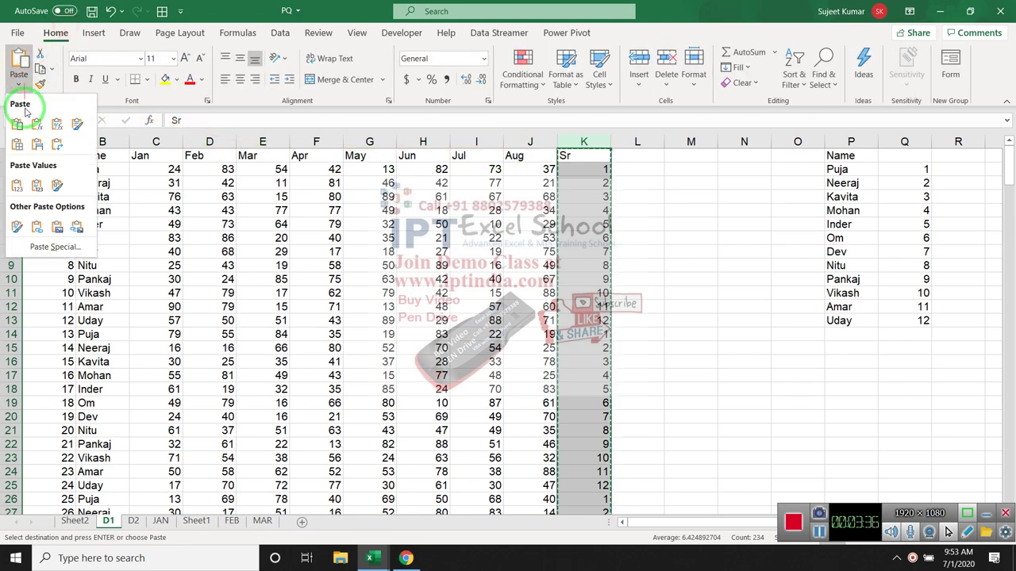
{"action": "left_click", "coordinate": [18, 186]}
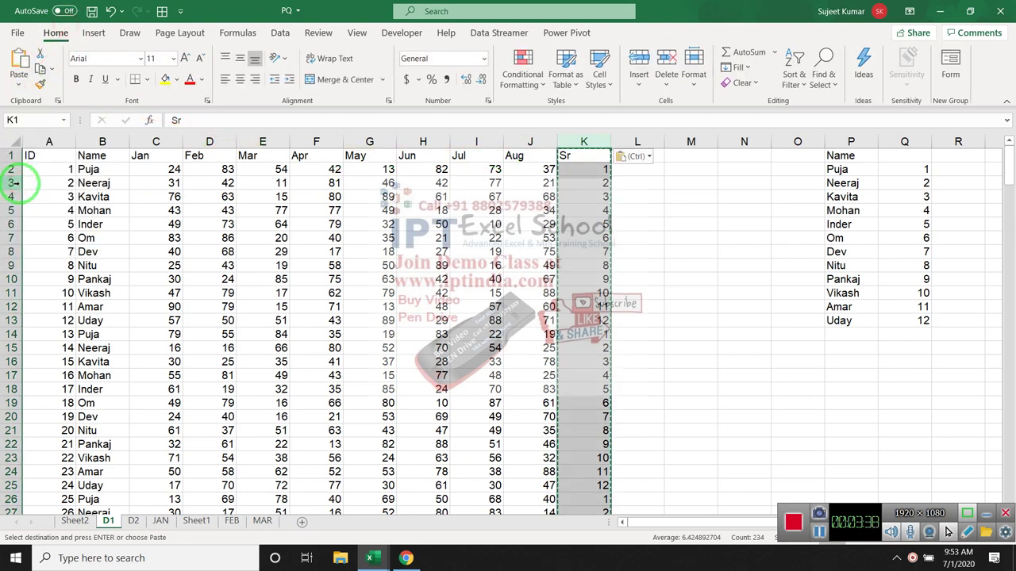
{"action": "key", "text": "Escape"}
Select the full data range A1:K234 starting from A1.
{"action": "left_click", "coordinate": [34, 153]}
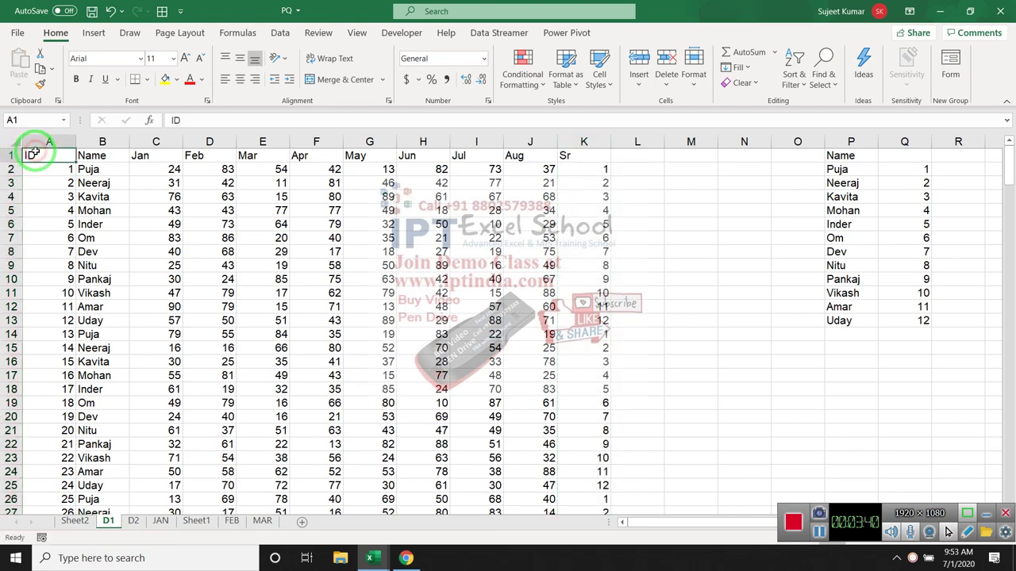
{"action": "key", "text": "ctrl+shift+Right"}
{"action": "key", "text": "ctrl+shift+Down"}
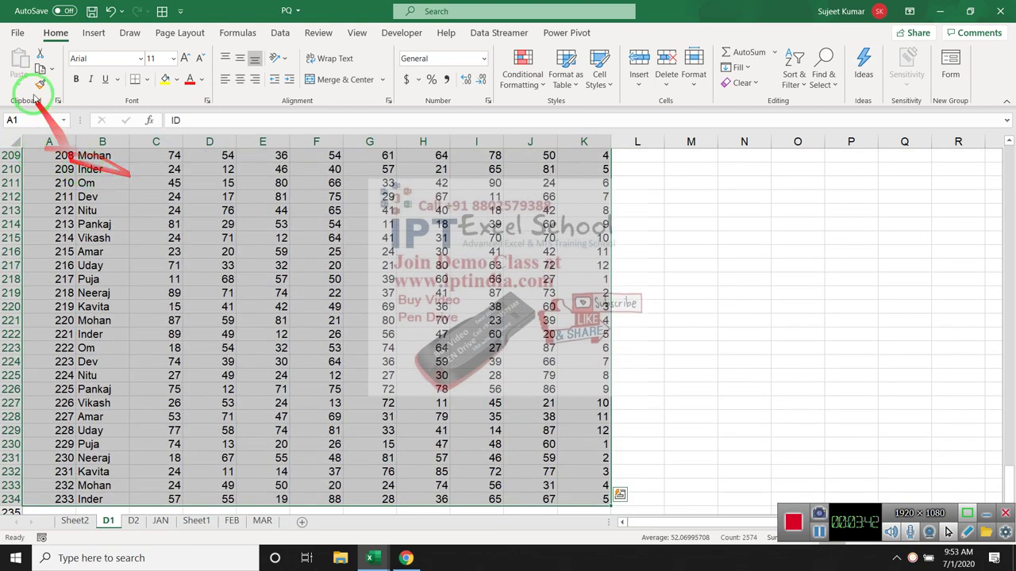
{"action": "left_click", "coordinate": [90, 33]}
Create a pivot table on a new sheet with Sr and Name in Rows and Sum of Jan.
{"action": "left_click", "coordinate": [24, 64]}
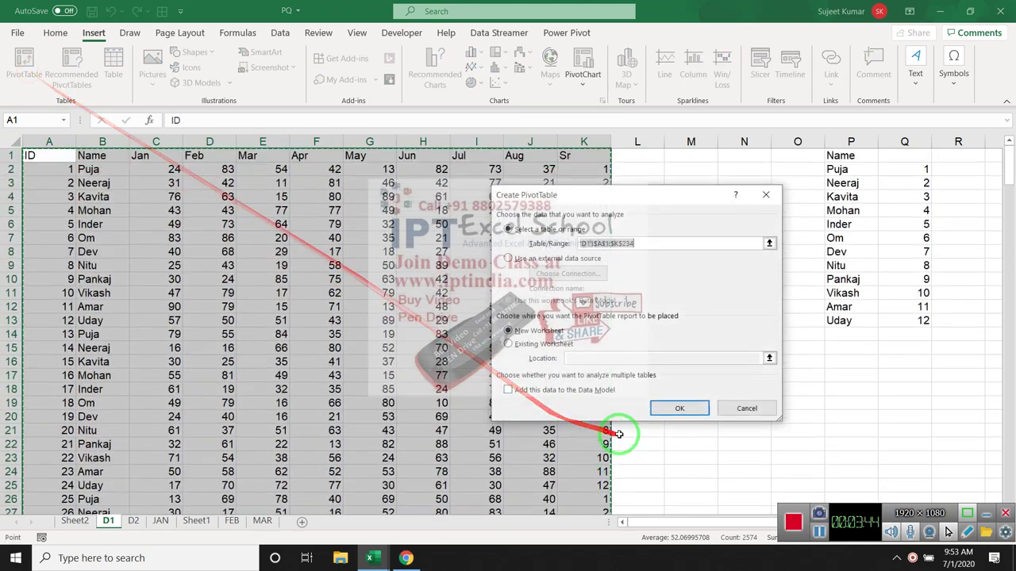
{"action": "left_click", "coordinate": [666, 410]}
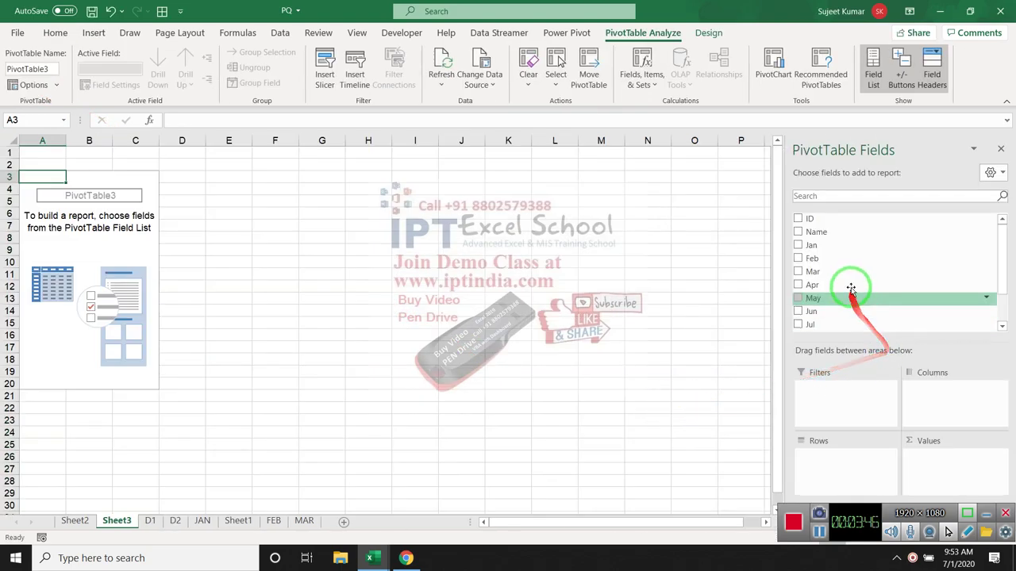
{"action": "left_click_drag", "start_coordinate": [1001, 270], "coordinate": [1000, 334]}
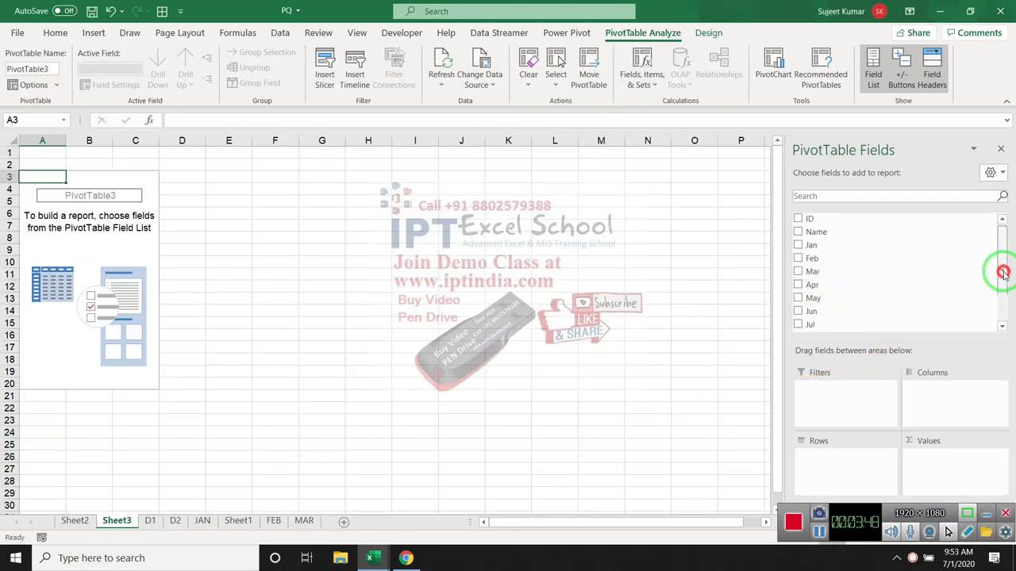
{"action": "left_click_drag", "start_coordinate": [810, 306], "coordinate": [828, 447]}
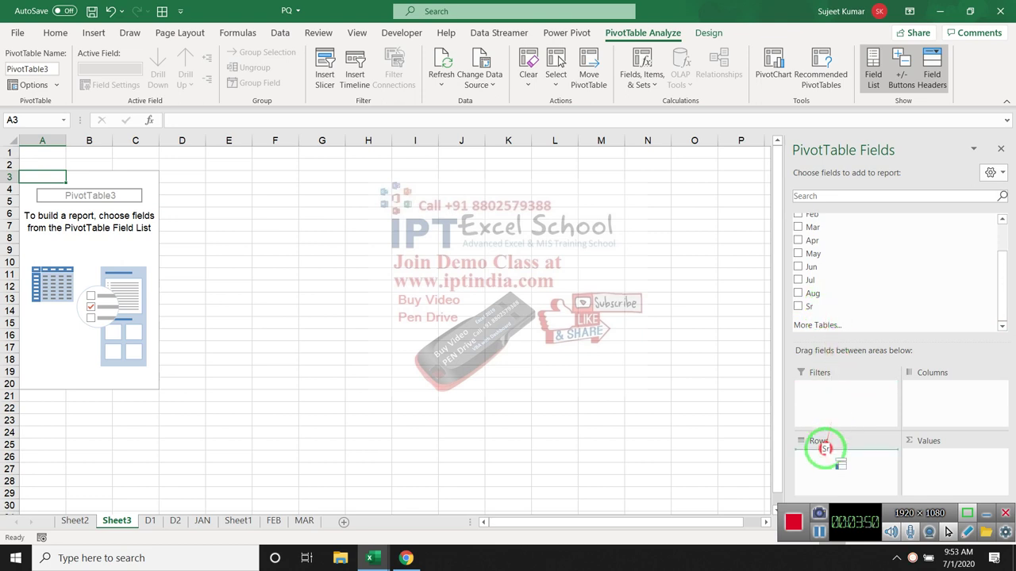
{"action": "left_click_drag", "start_coordinate": [1000, 283], "coordinate": [1003, 220]}
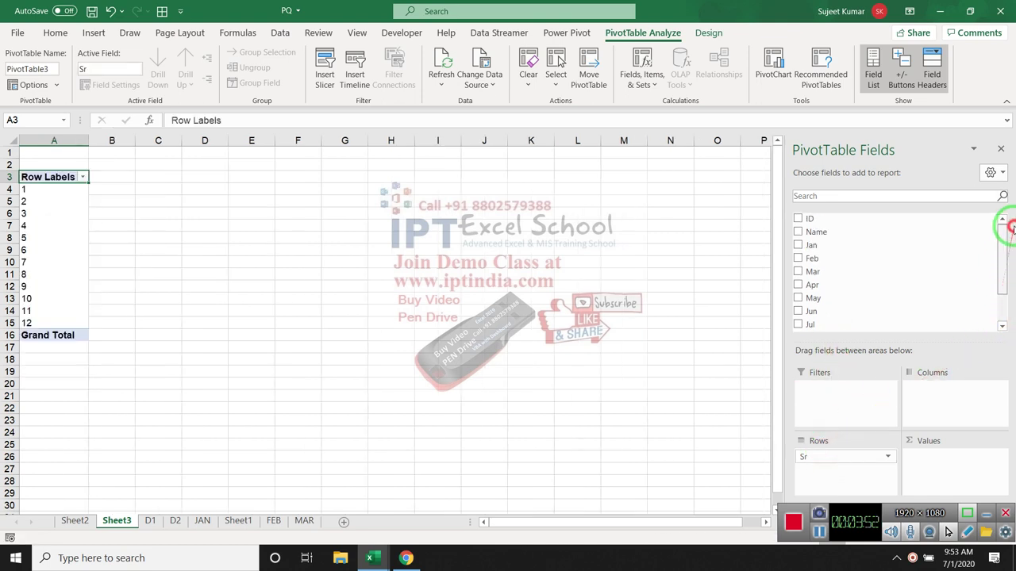
{"action": "left_click_drag", "start_coordinate": [884, 230], "coordinate": [850, 464]}
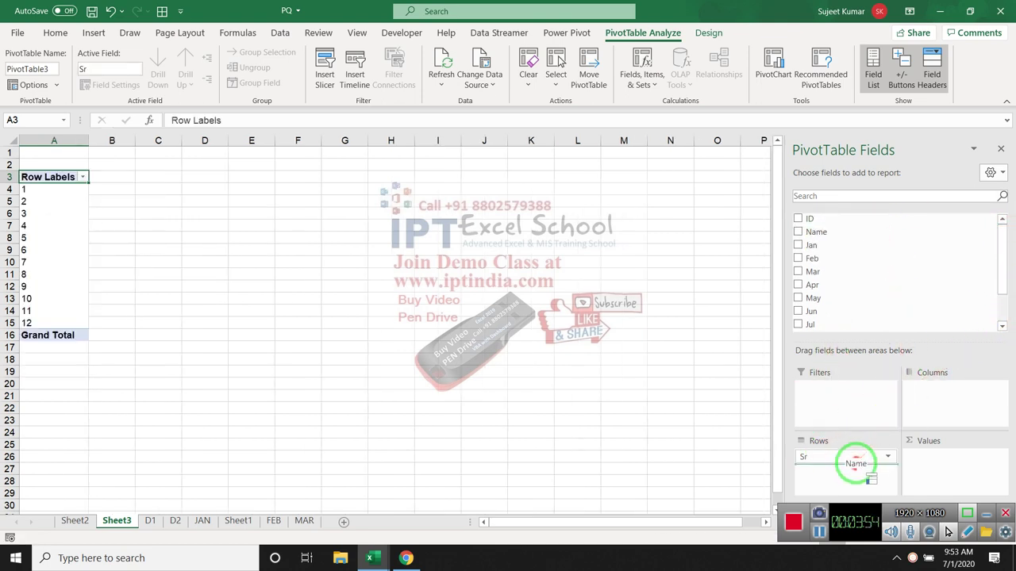
{"action": "left_click_drag", "start_coordinate": [825, 246], "coordinate": [935, 460]}
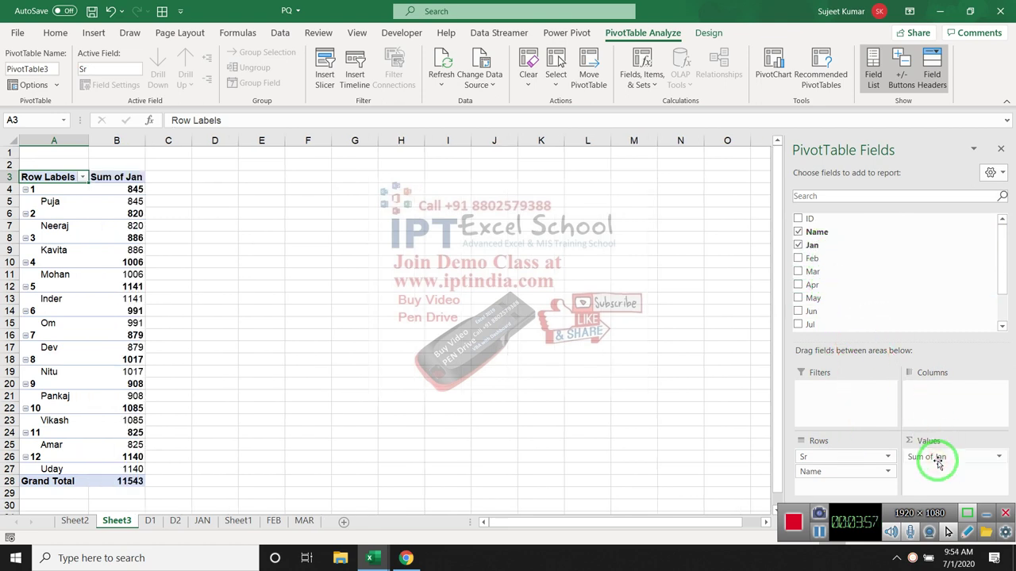
Switch the pivot table to Classic PivotTable layout in PivotTable Options > Display.
{"action": "right_click", "coordinate": [61, 212]}
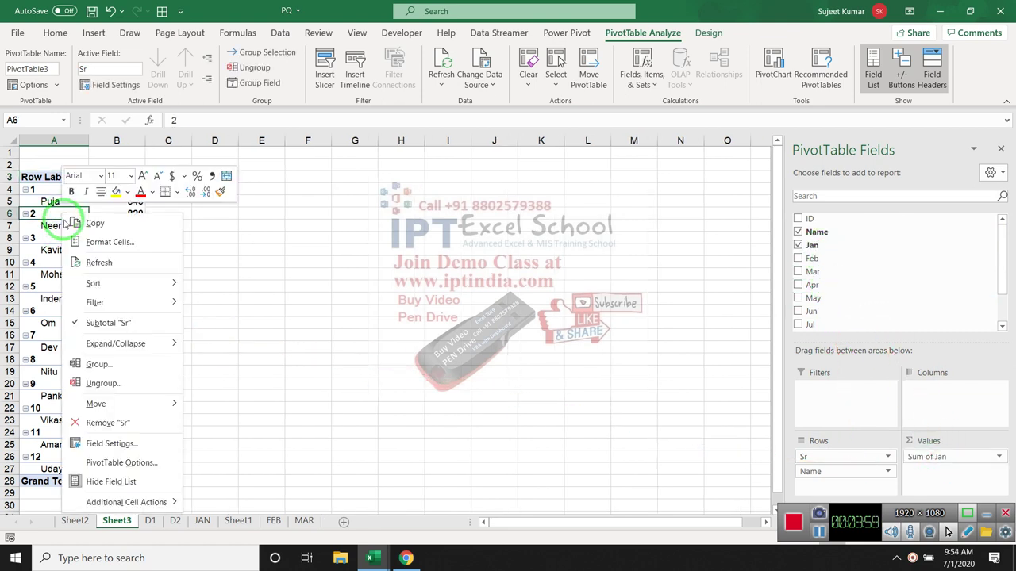
{"action": "left_click", "coordinate": [106, 466]}
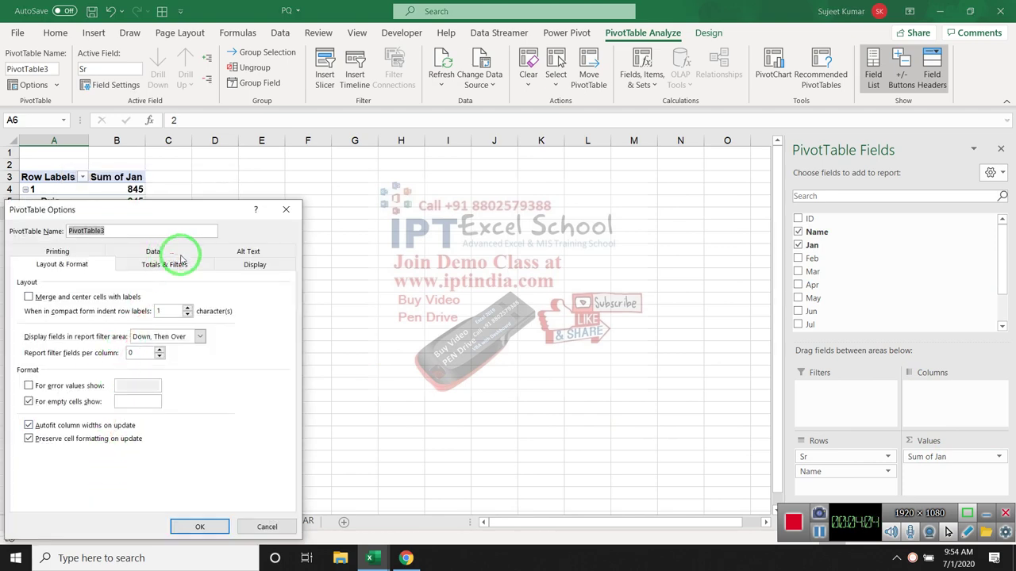
{"action": "left_click", "coordinate": [252, 270]}
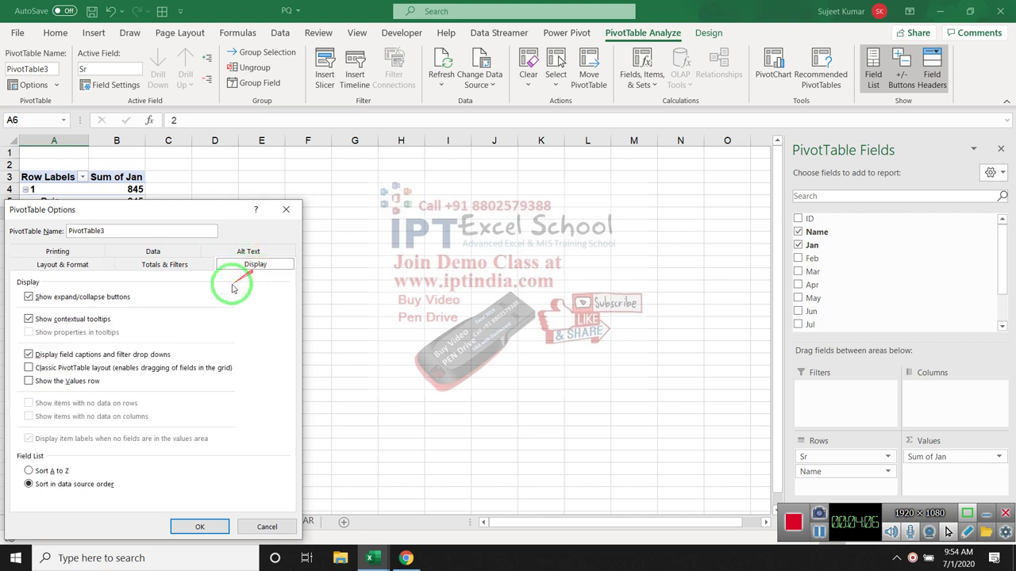
{"action": "left_click", "coordinate": [37, 370]}
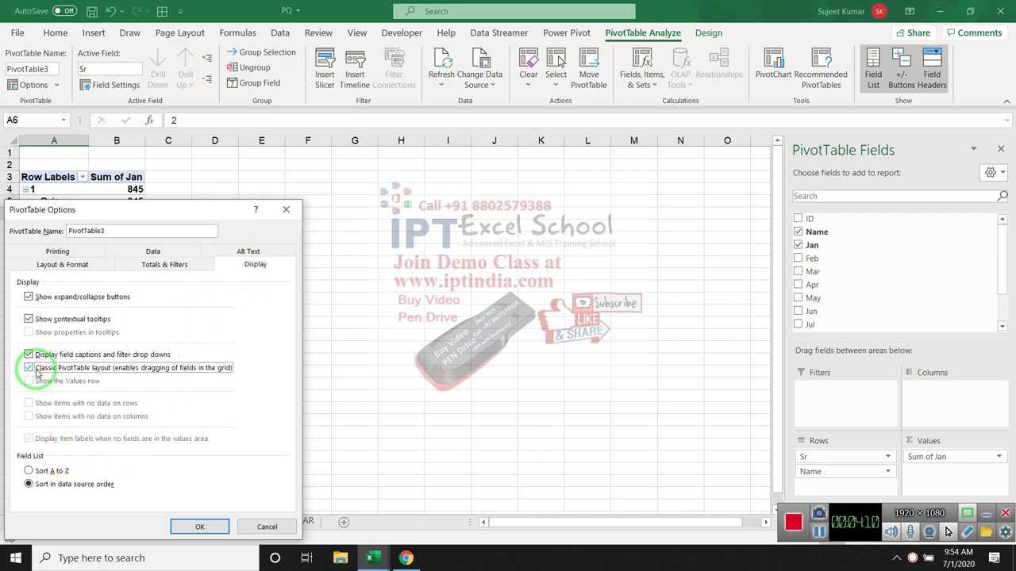
{"action": "left_click", "coordinate": [200, 527]}
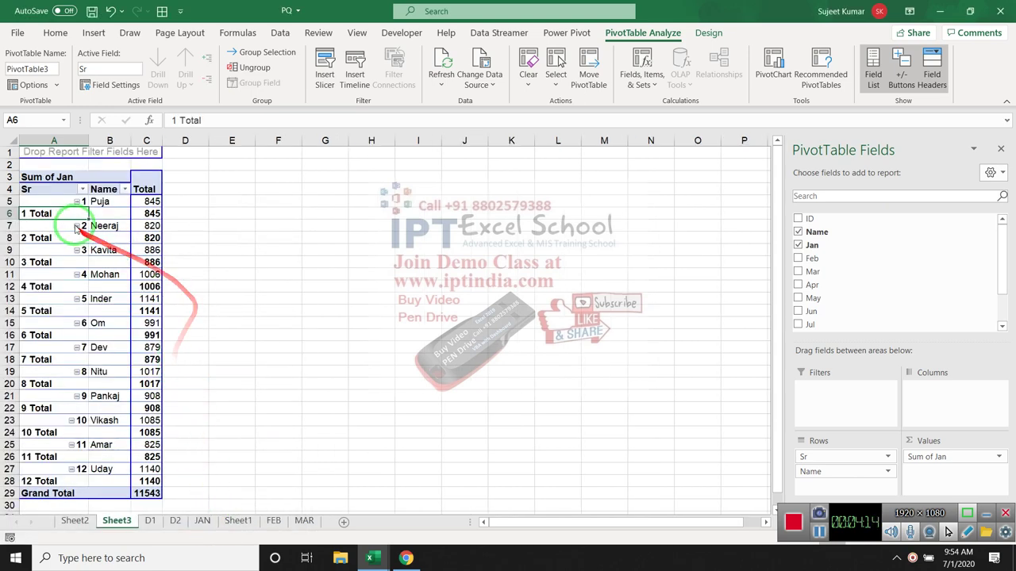
Turn off the Subtotal "Sr" rows in the pivot table.
{"action": "right_click", "coordinate": [57, 213]}
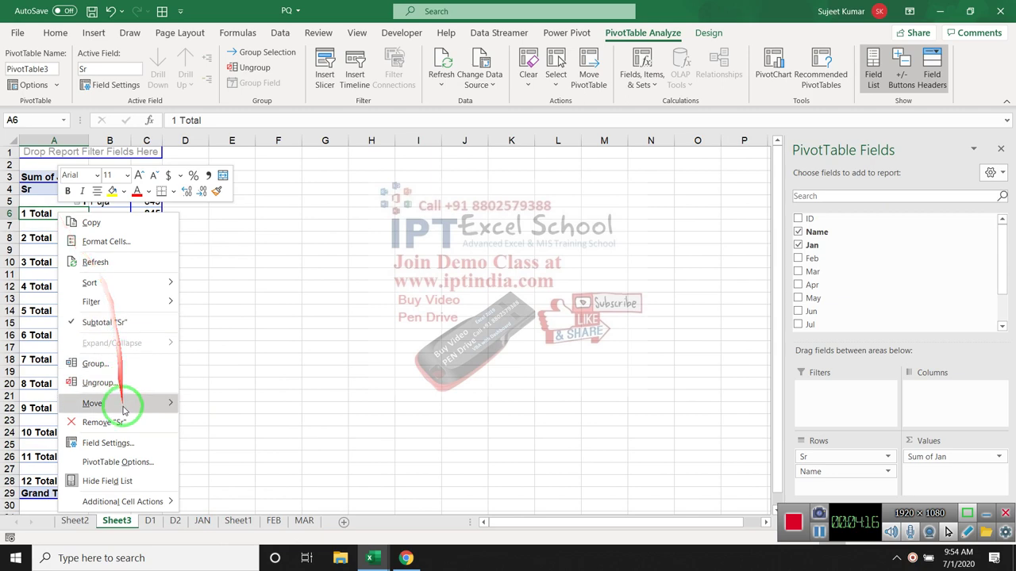
{"action": "left_click", "coordinate": [105, 323]}
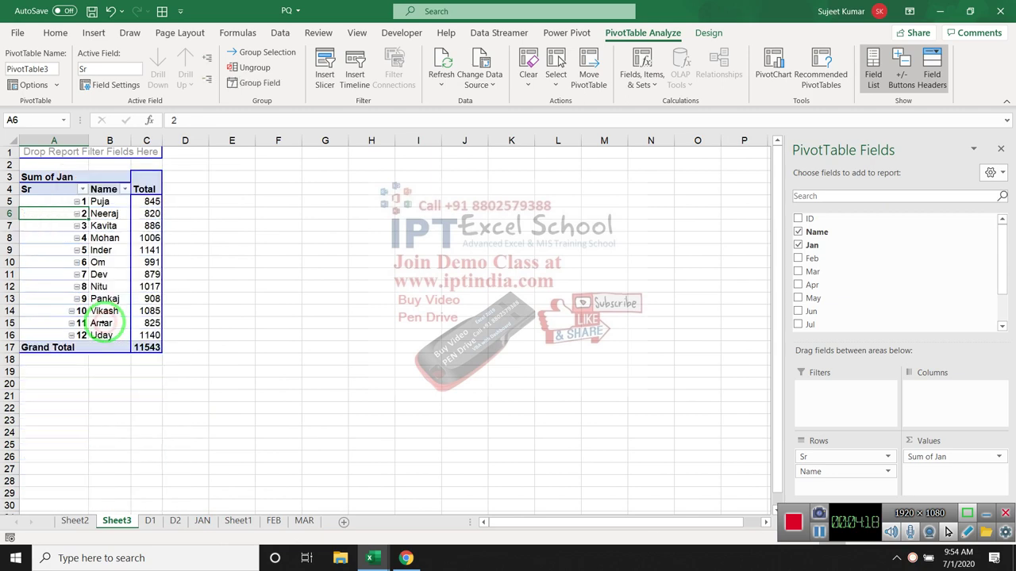
{"action": "left_click", "coordinate": [198, 262]}
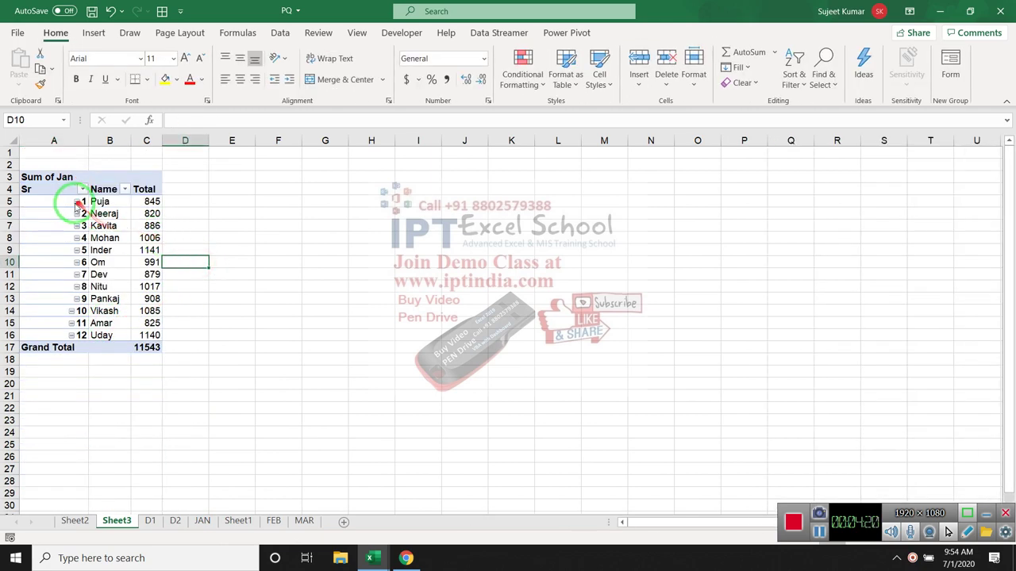
{"action": "left_click", "coordinate": [64, 202]}
{"action": "left_click_drag", "start_coordinate": [893, 77], "coordinate": [480, 59]}
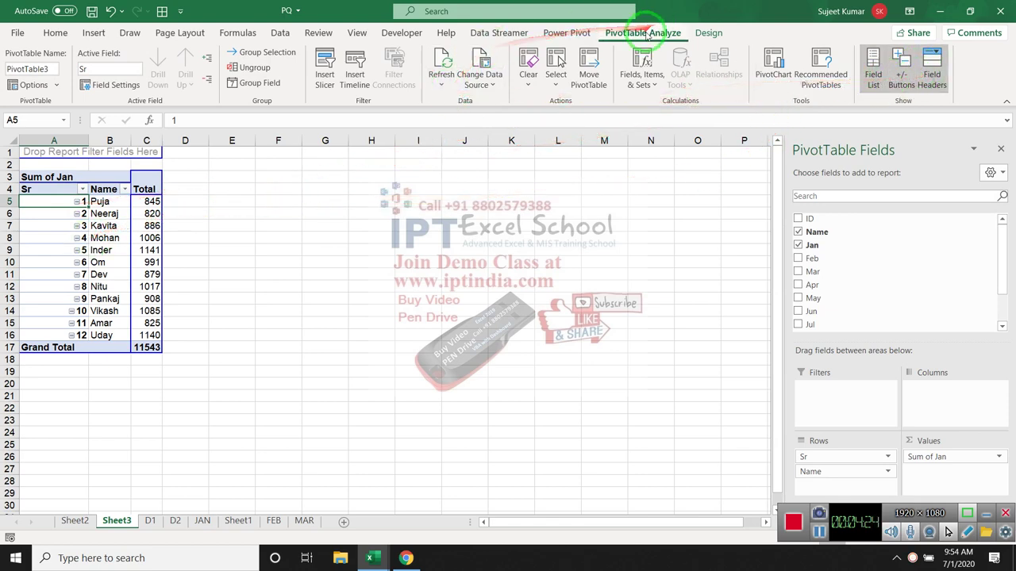
Hide the pivot table's +/- buttons and check the Sr, Name and Jan values.
{"action": "left_click", "coordinate": [903, 86]}
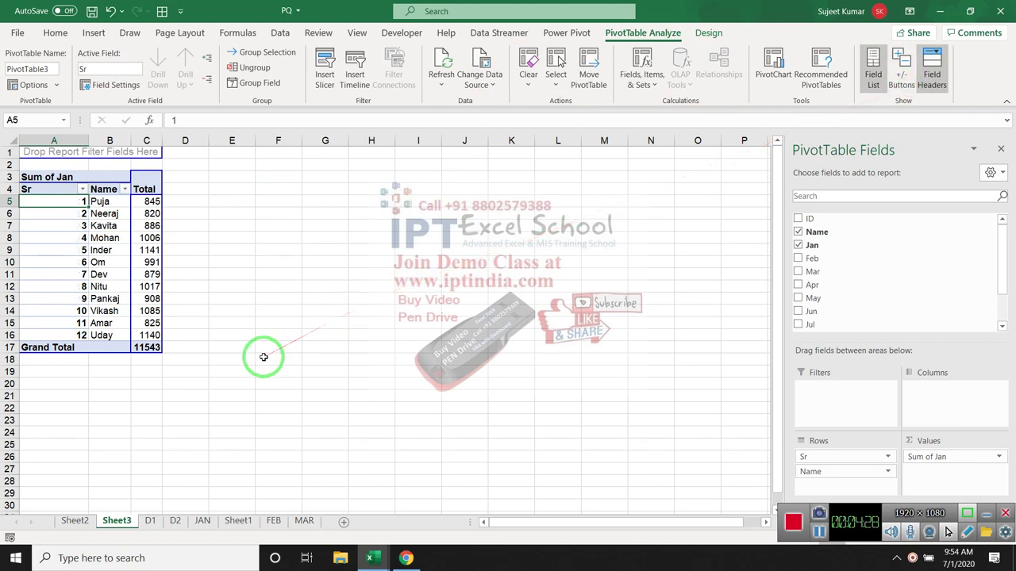
{"action": "left_click", "coordinate": [263, 357]}
{"action": "left_click", "coordinate": [103, 213]}
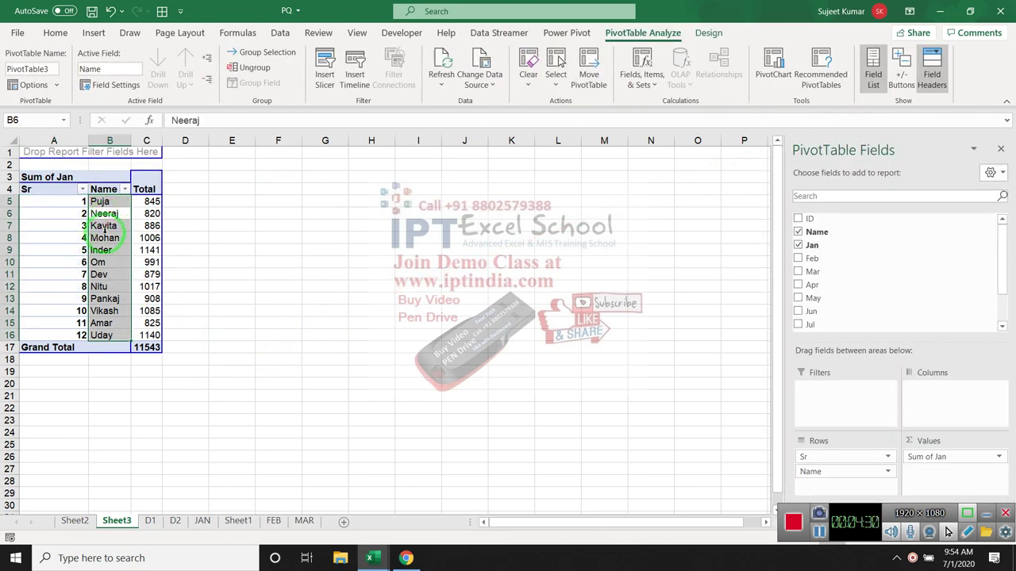
{"action": "left_click_drag", "start_coordinate": [68, 201], "coordinate": [66, 311]}
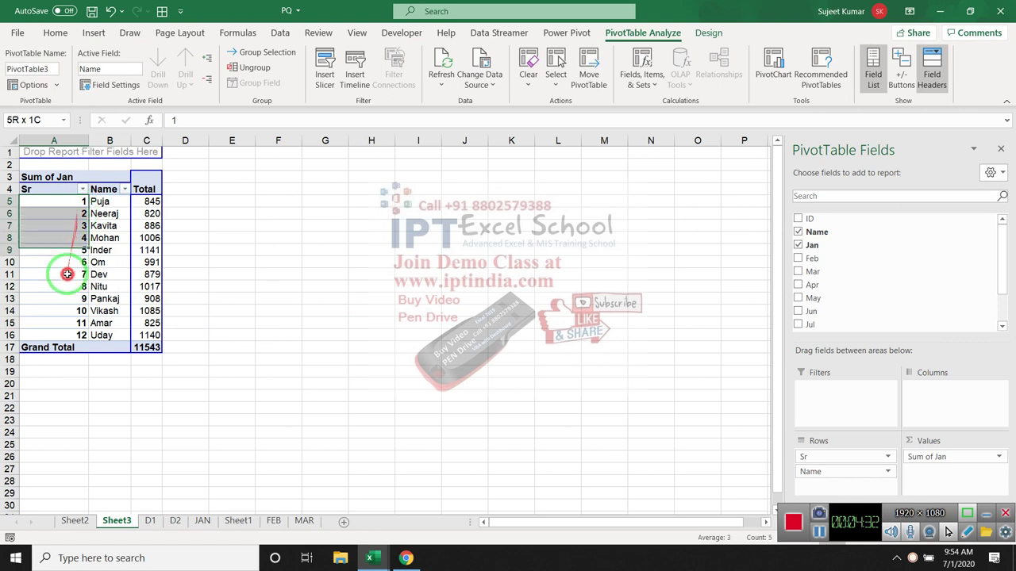
{"action": "left_click", "coordinate": [100, 224]}
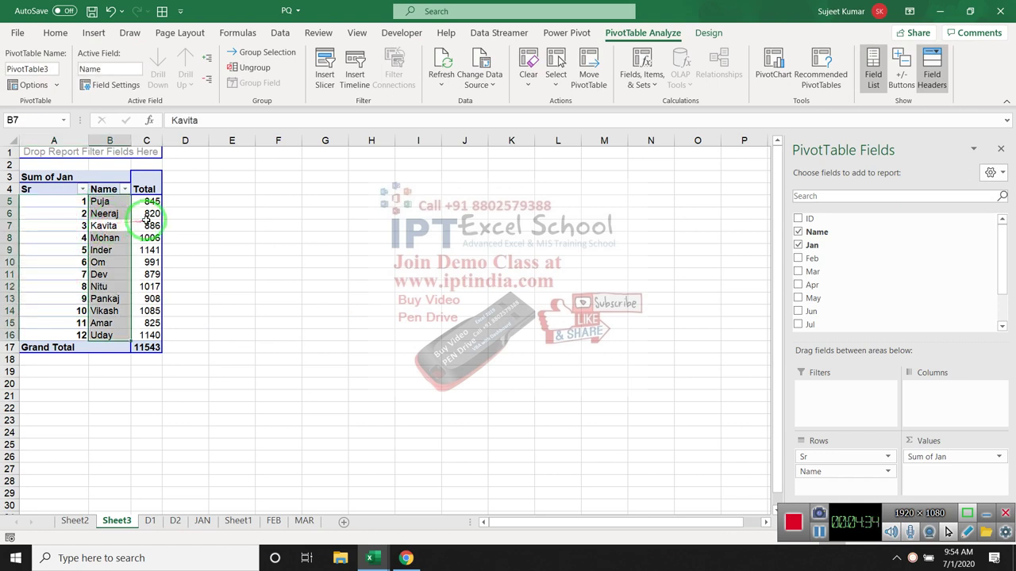
{"action": "left_click", "coordinate": [147, 222]}
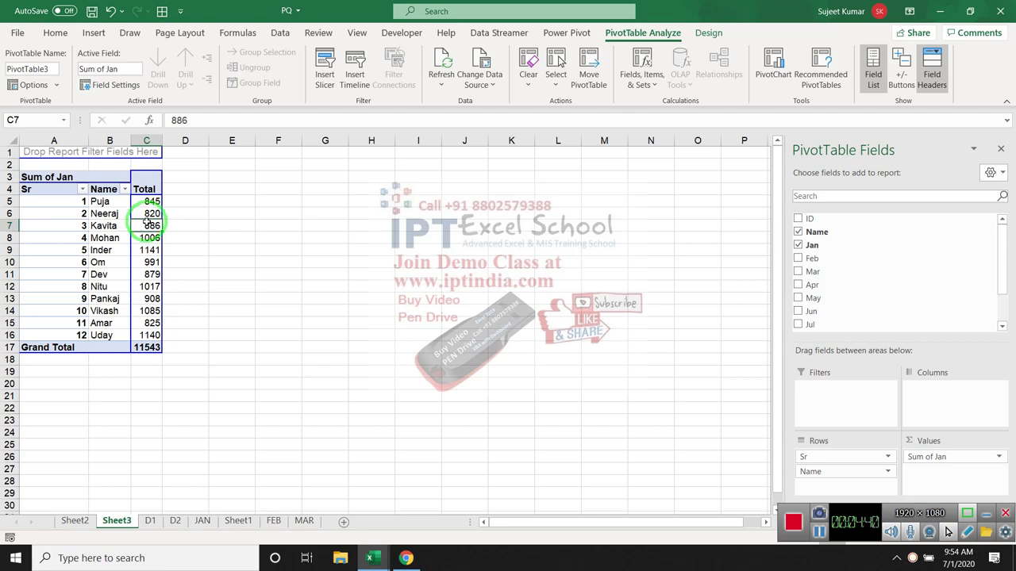
Glance at sheet D1, return to Sheet3, and minimize Excel to the desktop.
{"action": "left_click", "coordinate": [150, 521]}
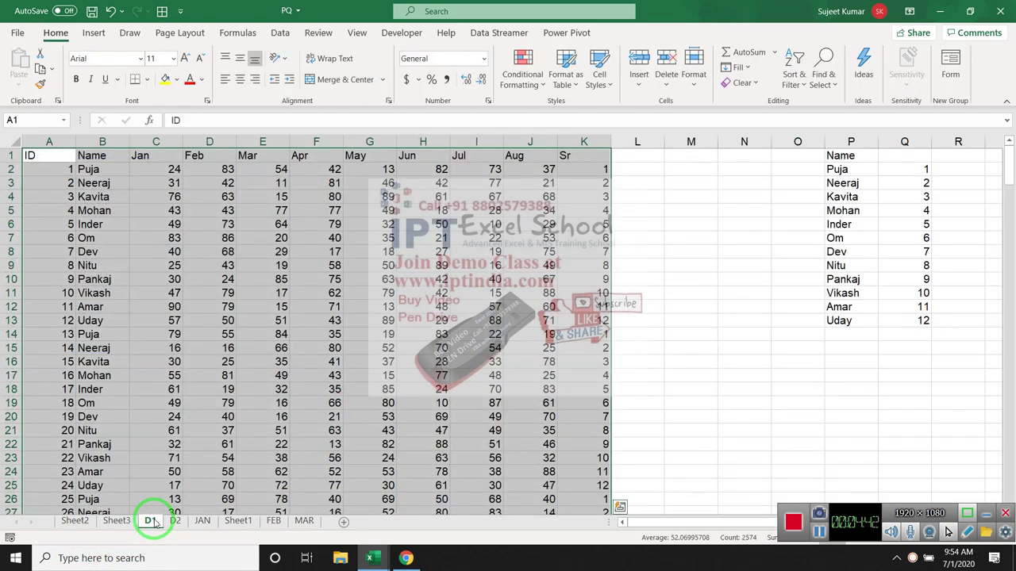
{"action": "left_click", "coordinate": [123, 523]}
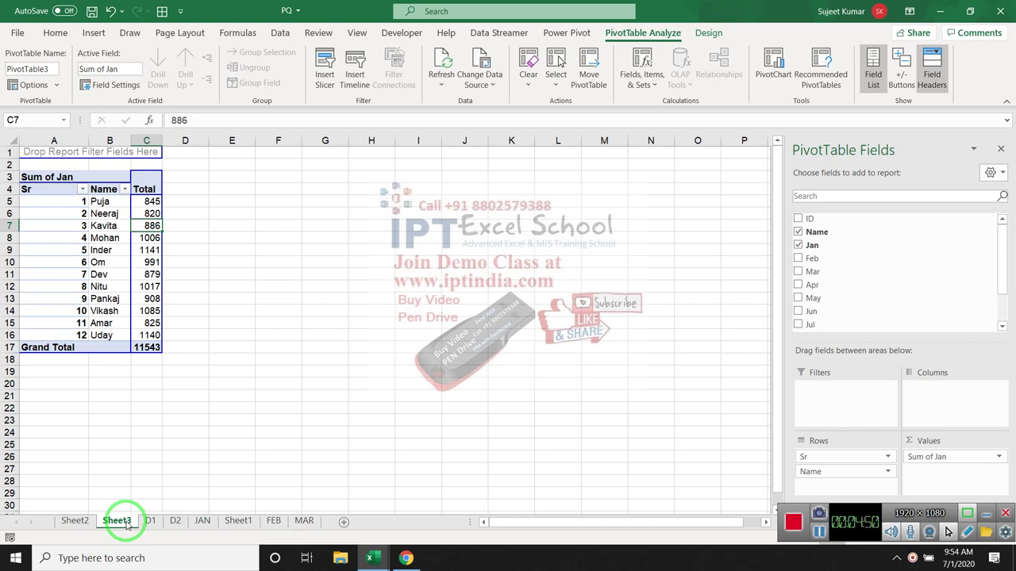
{"action": "key", "text": "super+d"}
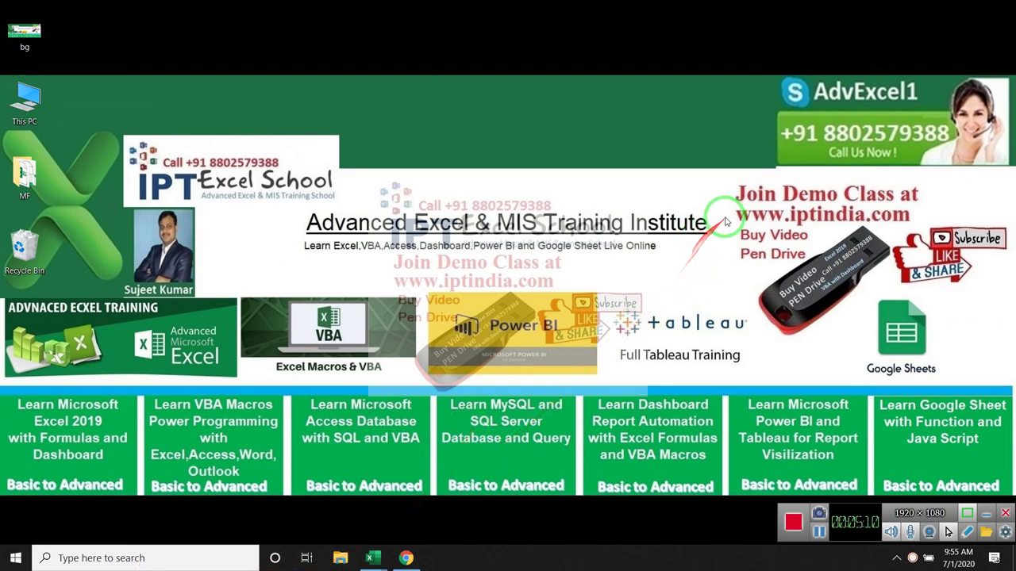
{"action": "left_click_drag", "start_coordinate": [728, 208], "coordinate": [919, 232]}
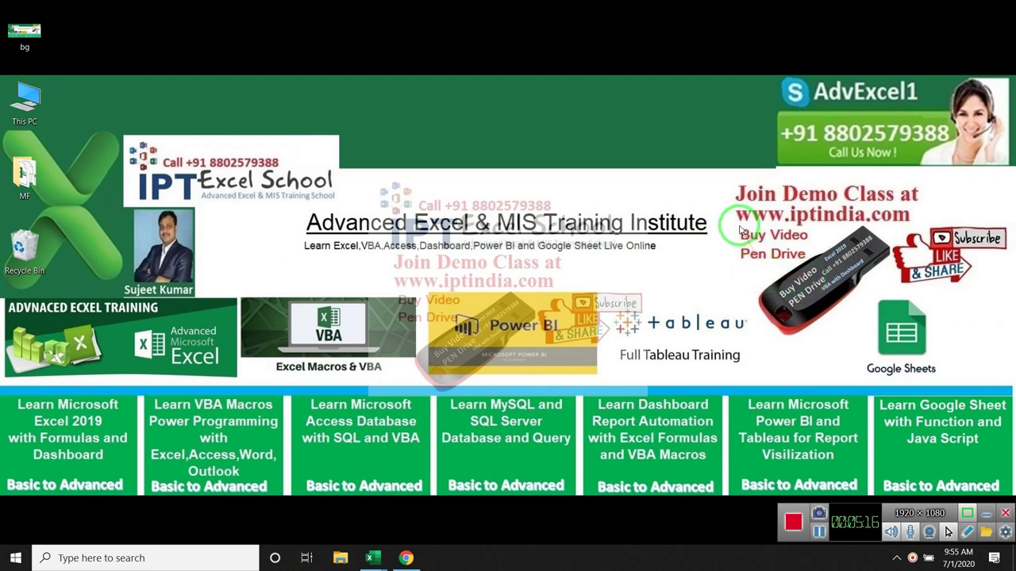
{"action": "left_click_drag", "start_coordinate": [738, 225], "coordinate": [876, 286]}
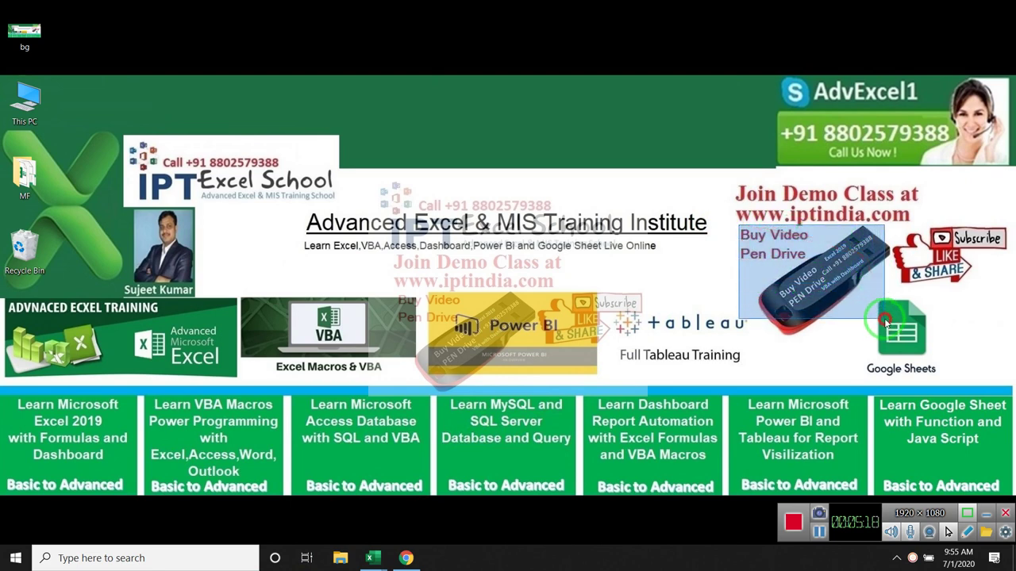
{"action": "left_click_drag", "start_coordinate": [876, 286], "coordinate": [883, 333]}
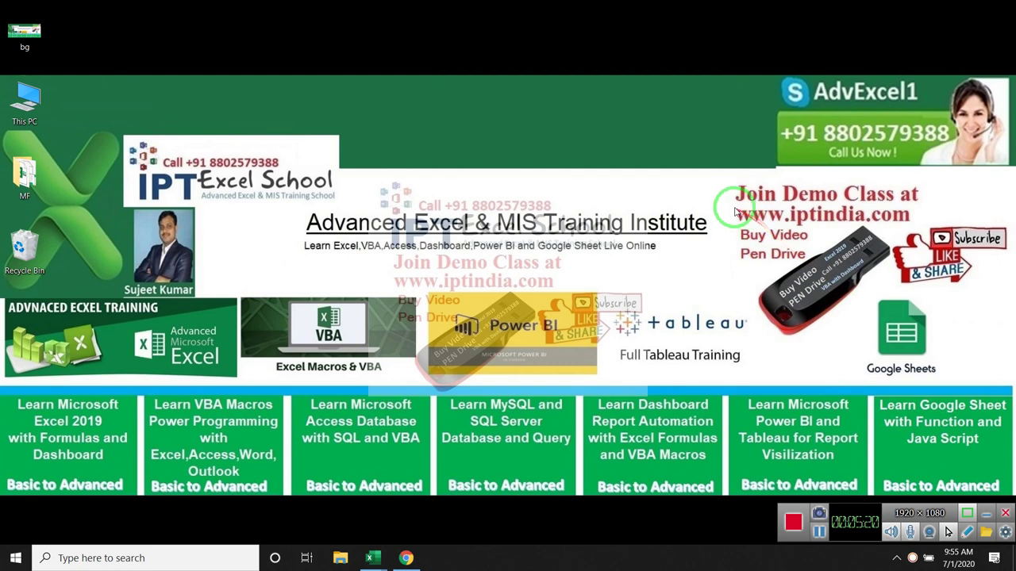
{"action": "mouse_move", "coordinate": [726, 201]}
{"action": "left_mouse_down"}
{"action": "mouse_move", "coordinate": [913, 229]}
{"action": "mouse_move", "coordinate": [821, 274]}
{"action": "left_mouse_up"}
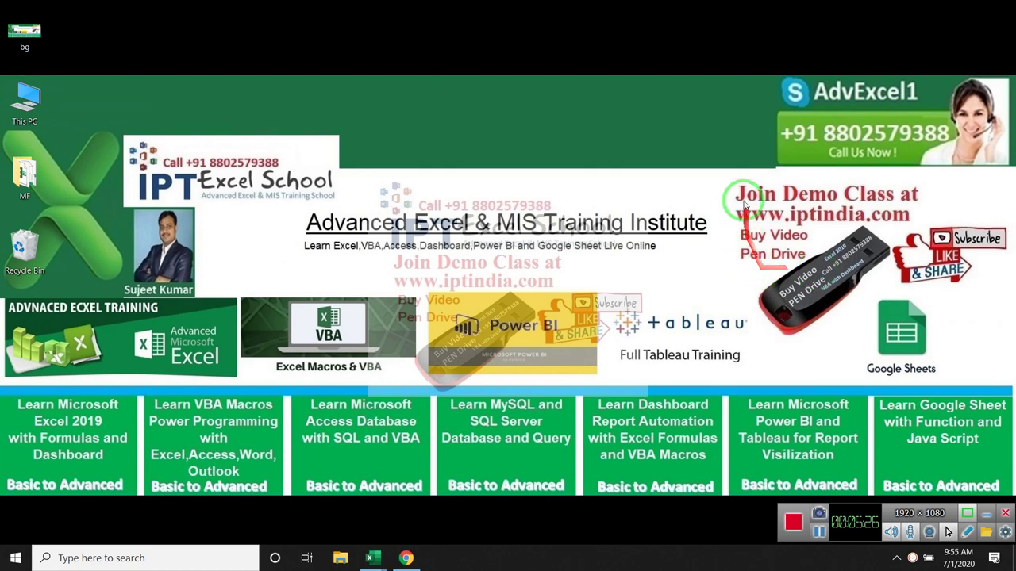
{"action": "left_click_drag", "start_coordinate": [770, 114], "coordinate": [948, 156]}
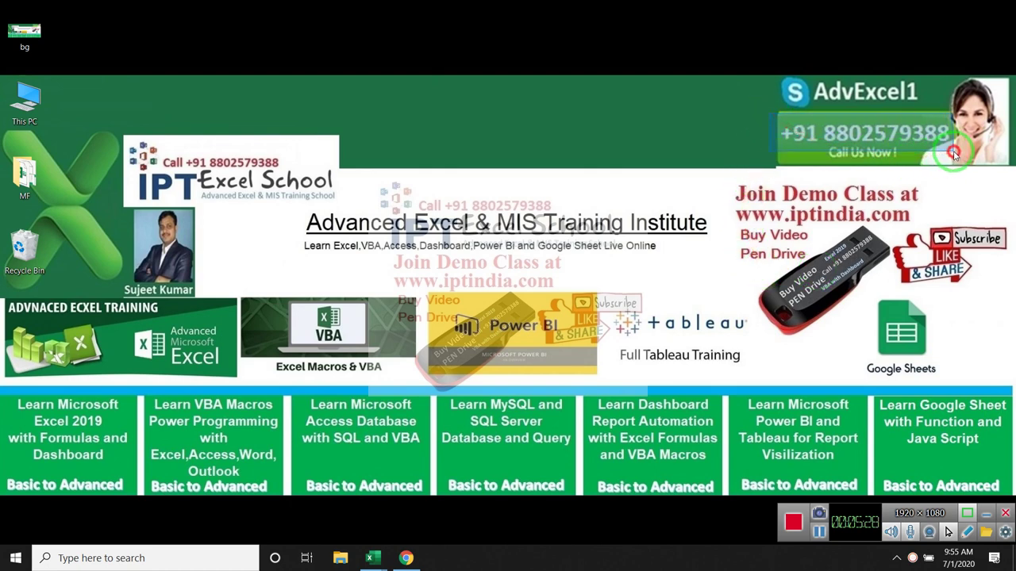